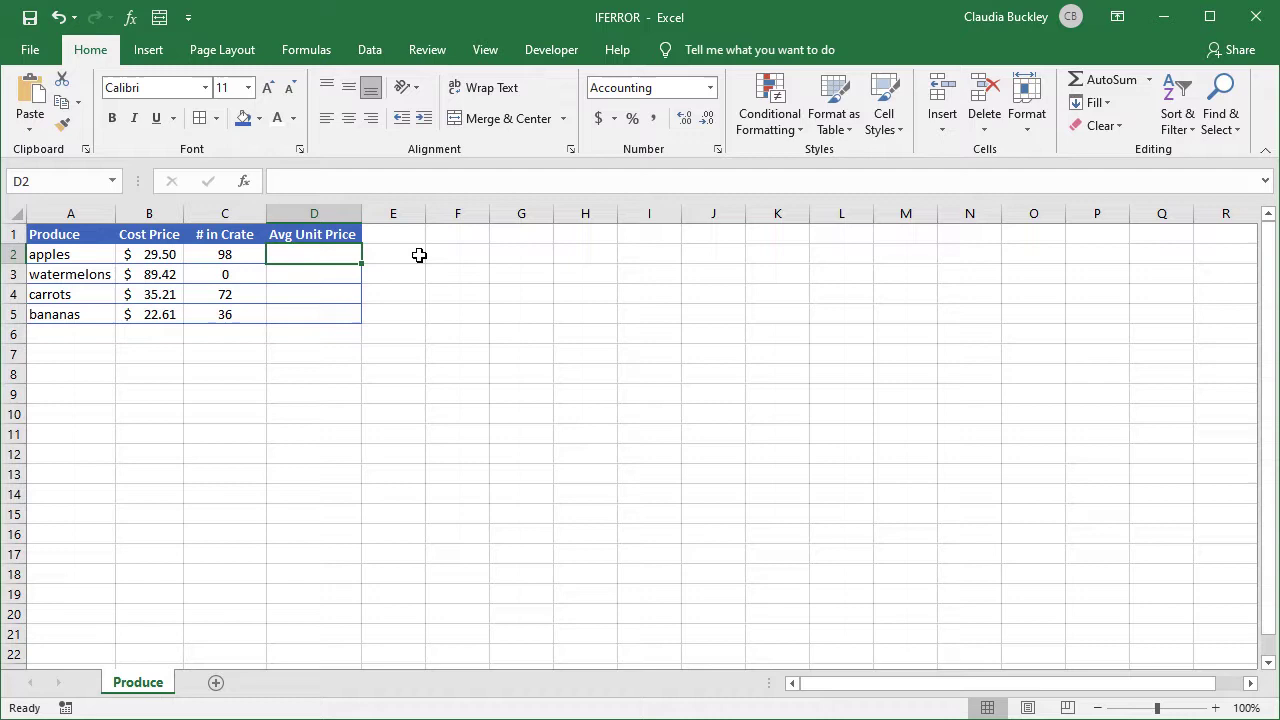
- Enter the formula =B2/C2 in D2 under Avg Unit Price and fill it down to D5
text(=)
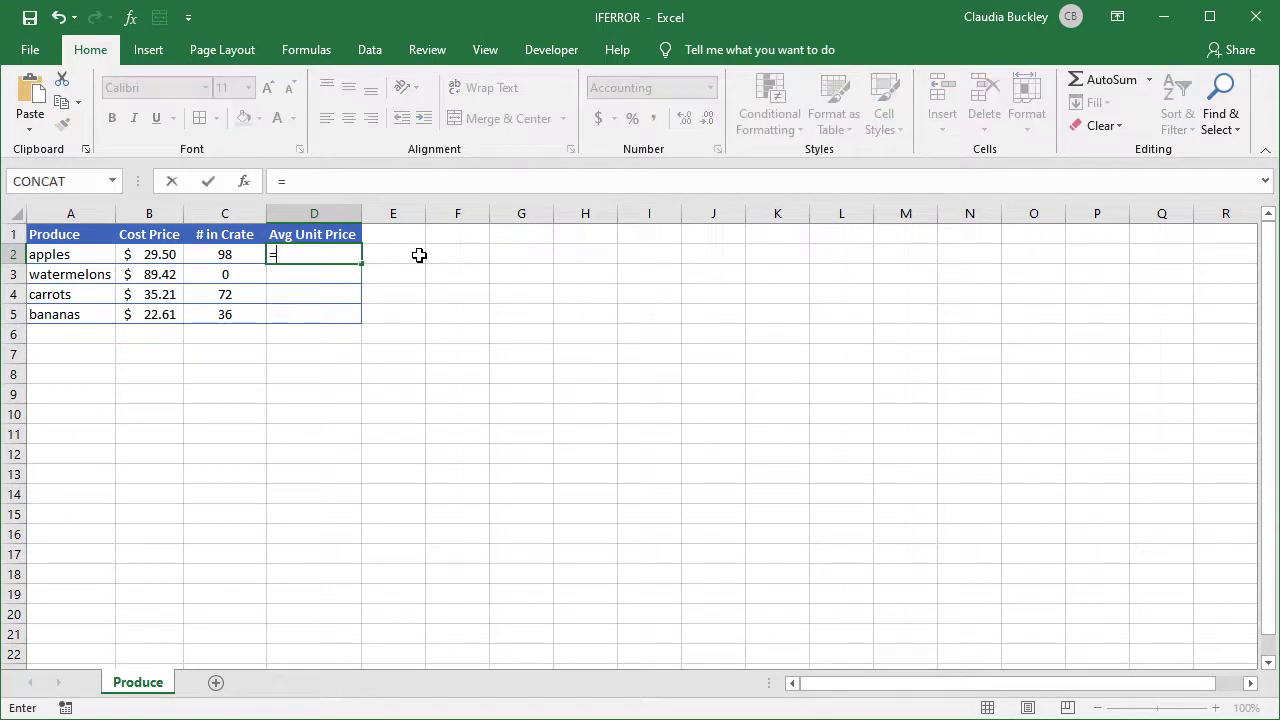
click(170, 257)
text(/)
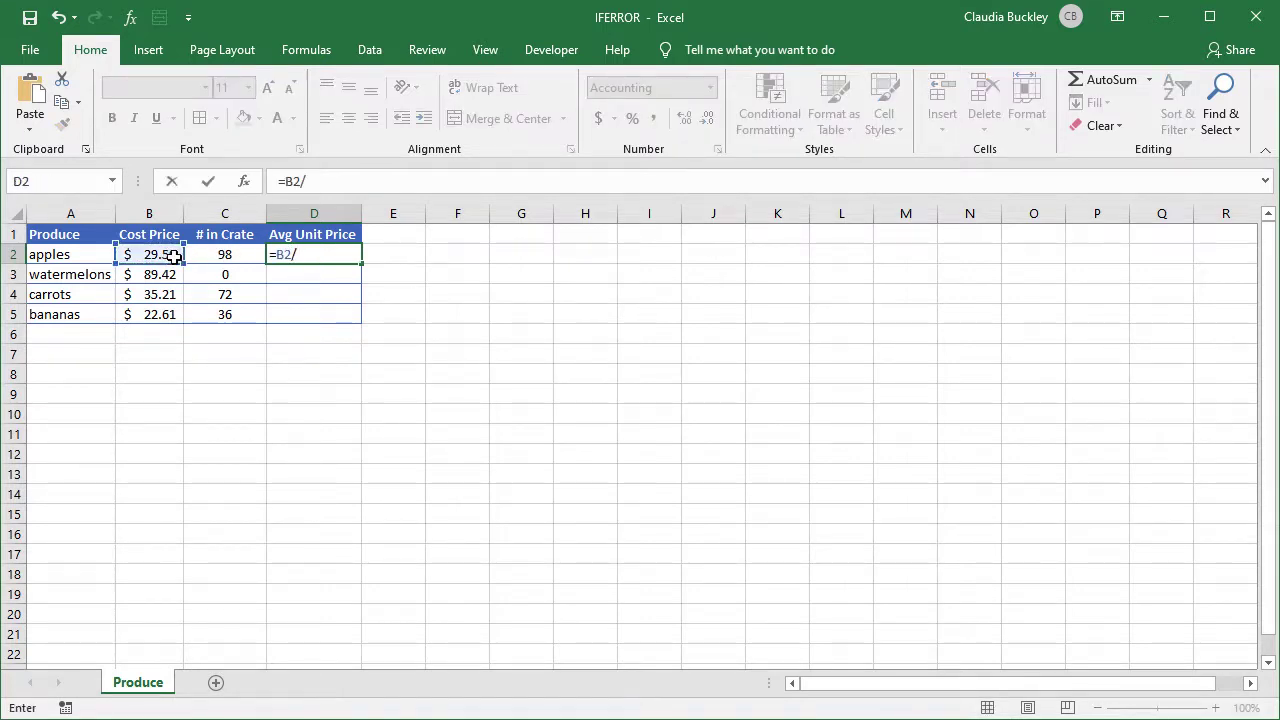
click(204, 257)
key(Return)
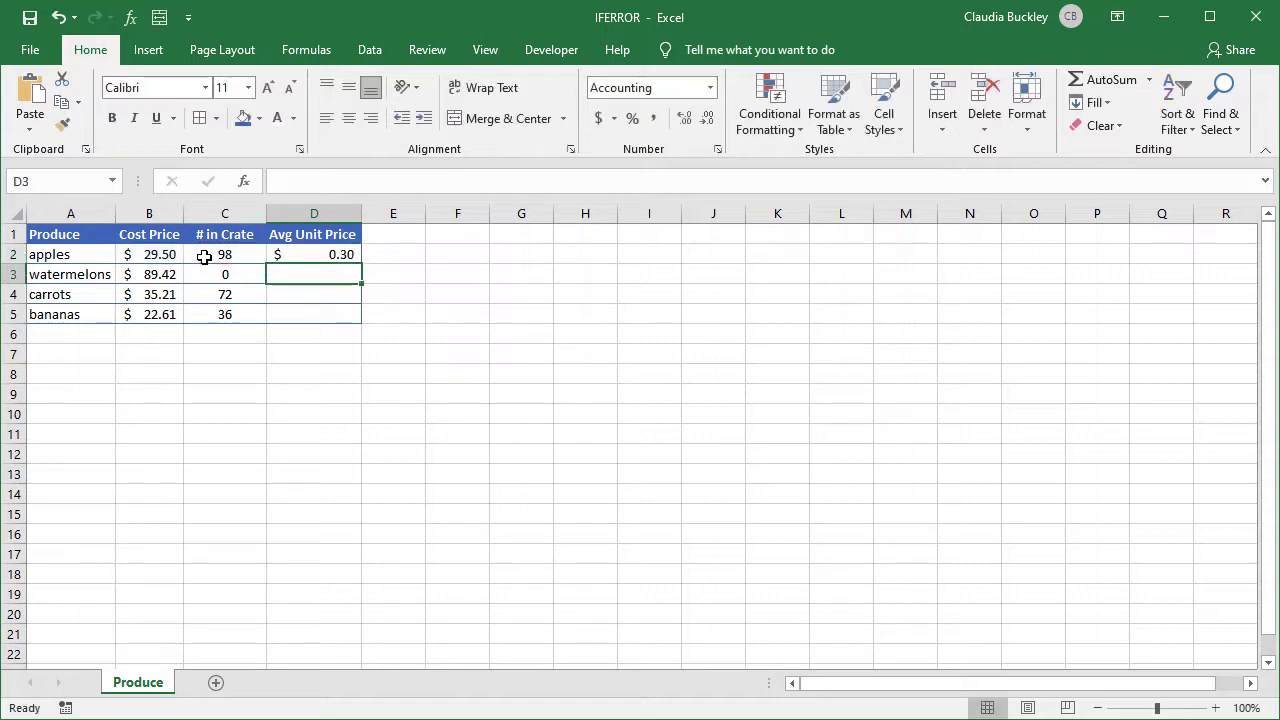
click(297, 254)
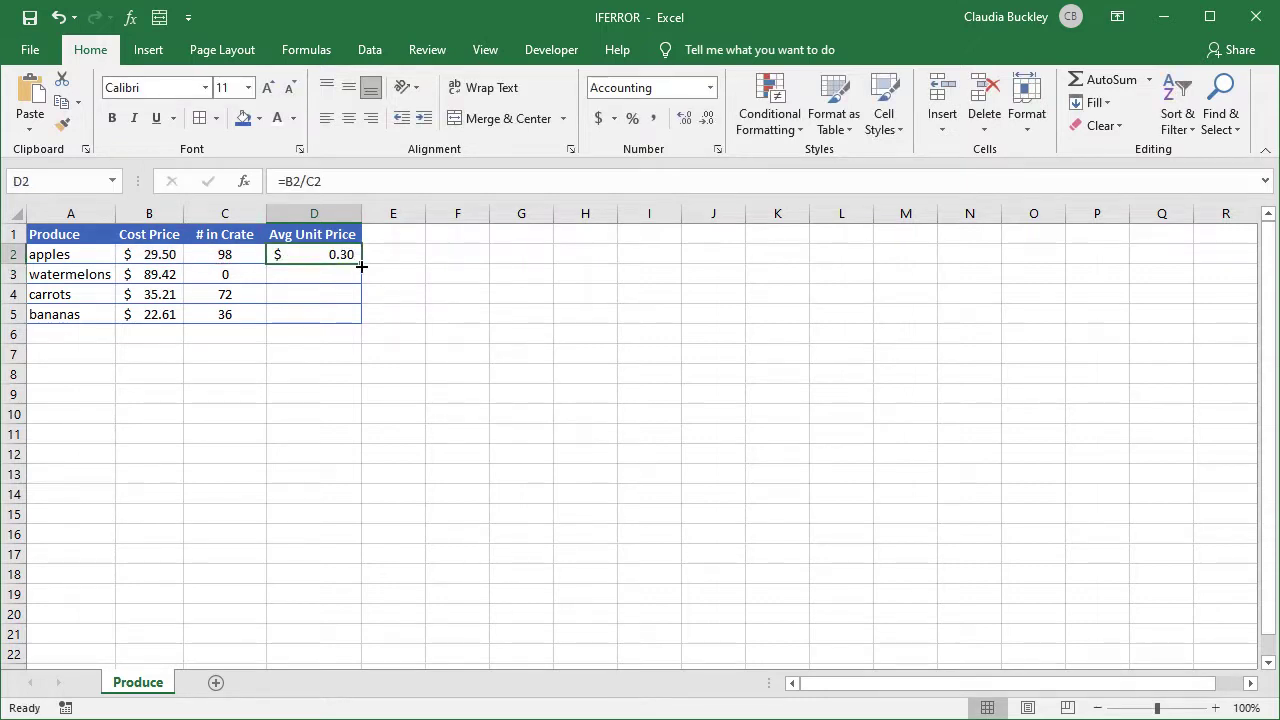
double_click(360, 268)
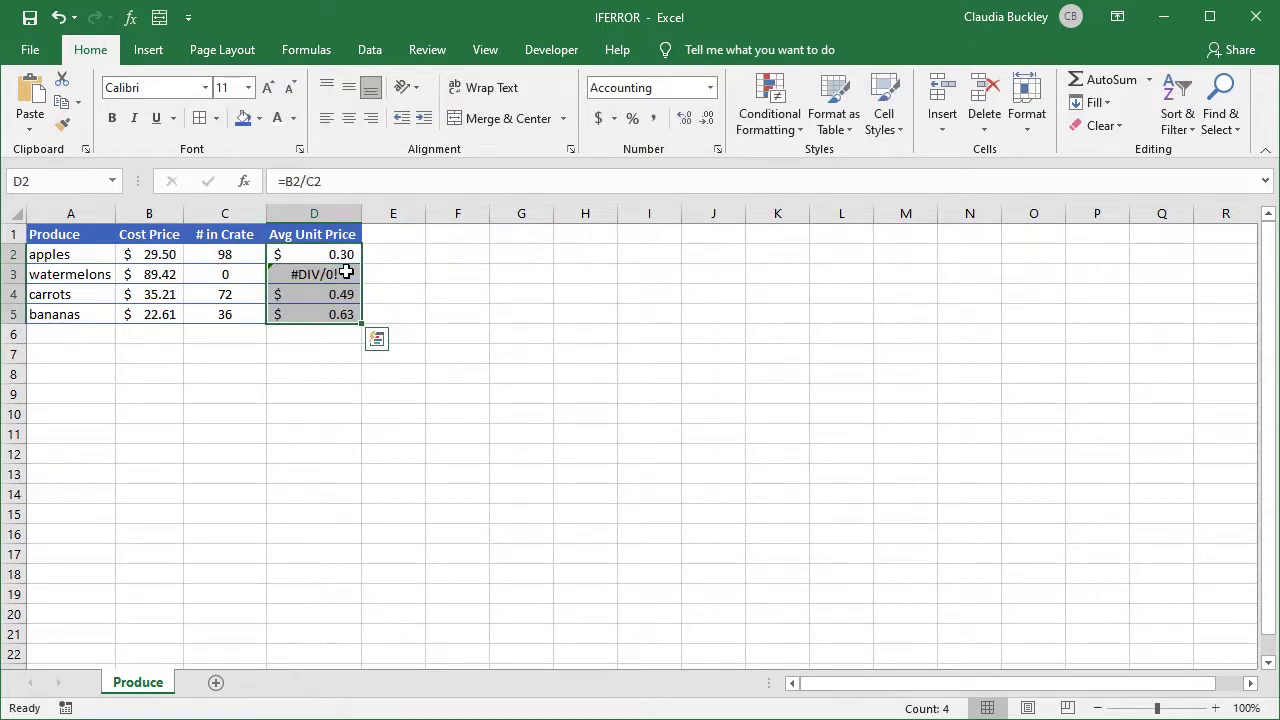
- Inspect the formula and the error explanation for the watermelons' average unit price in D3
click(346, 272)
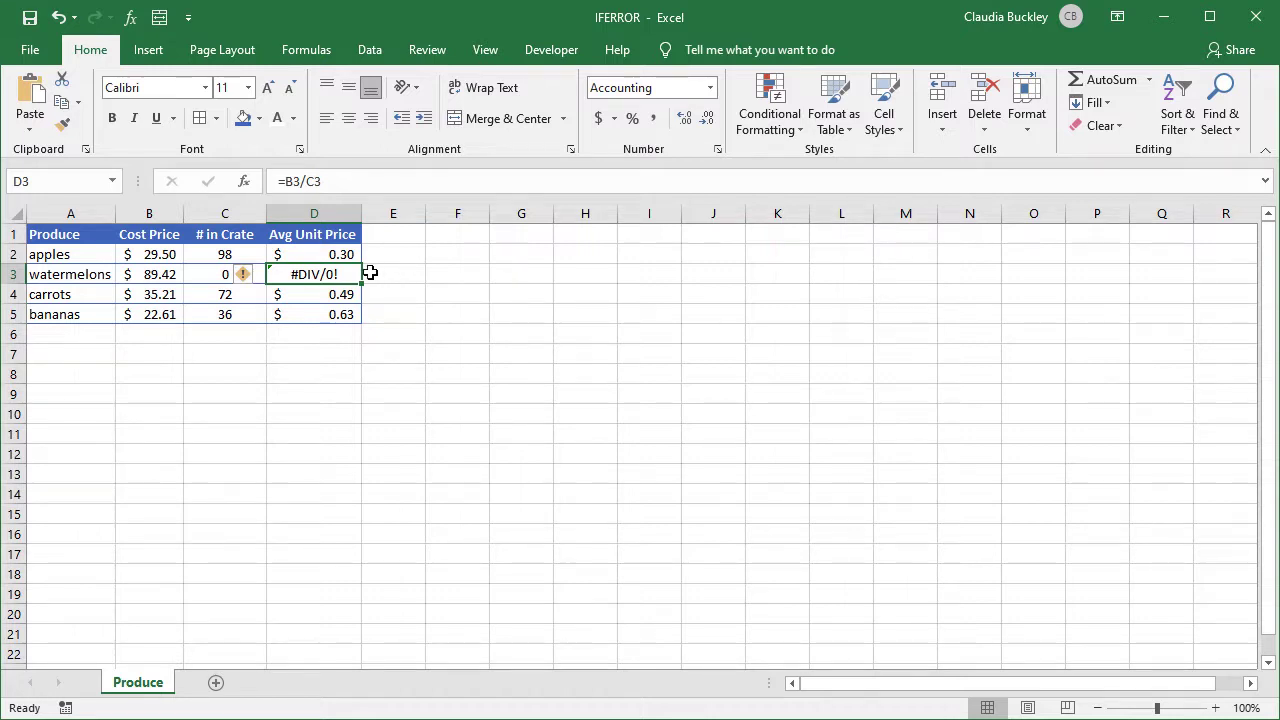
click(250, 274)
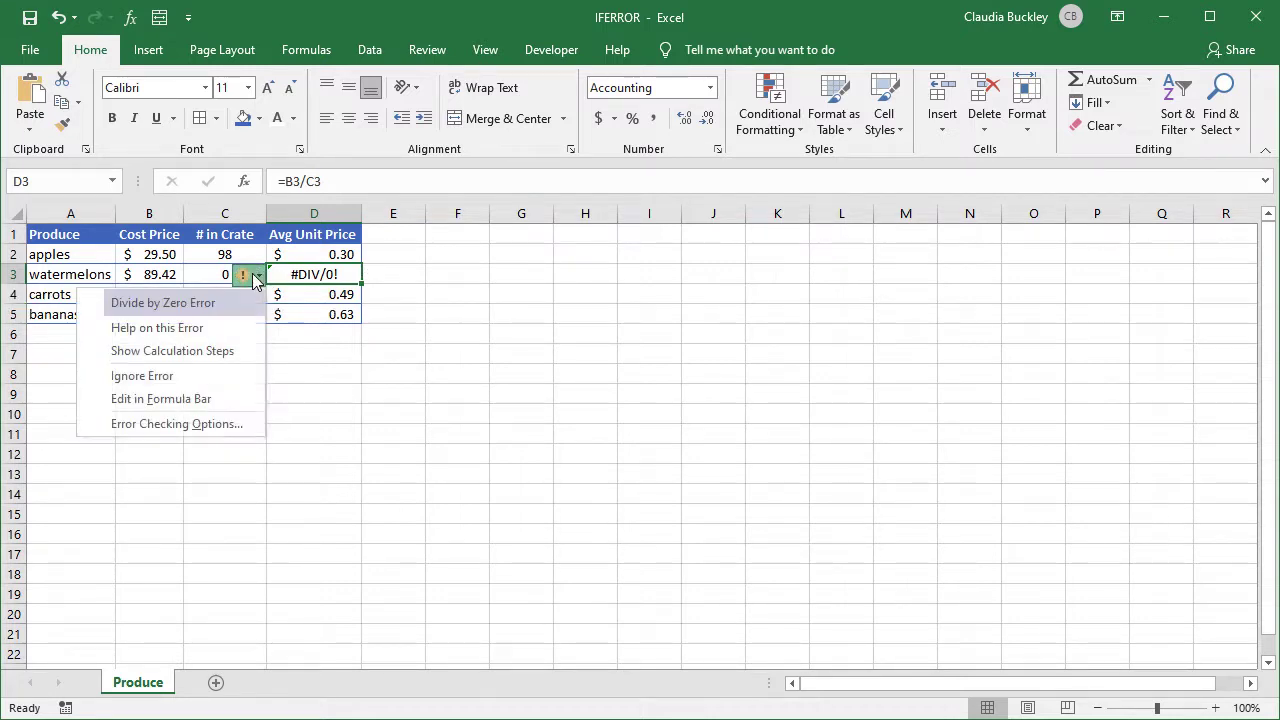
click(325, 274)
- Wrap the division in D2 in IFERROR with an empty string as fallback: =IFERROR(B2/C2,"")
click(332, 254)
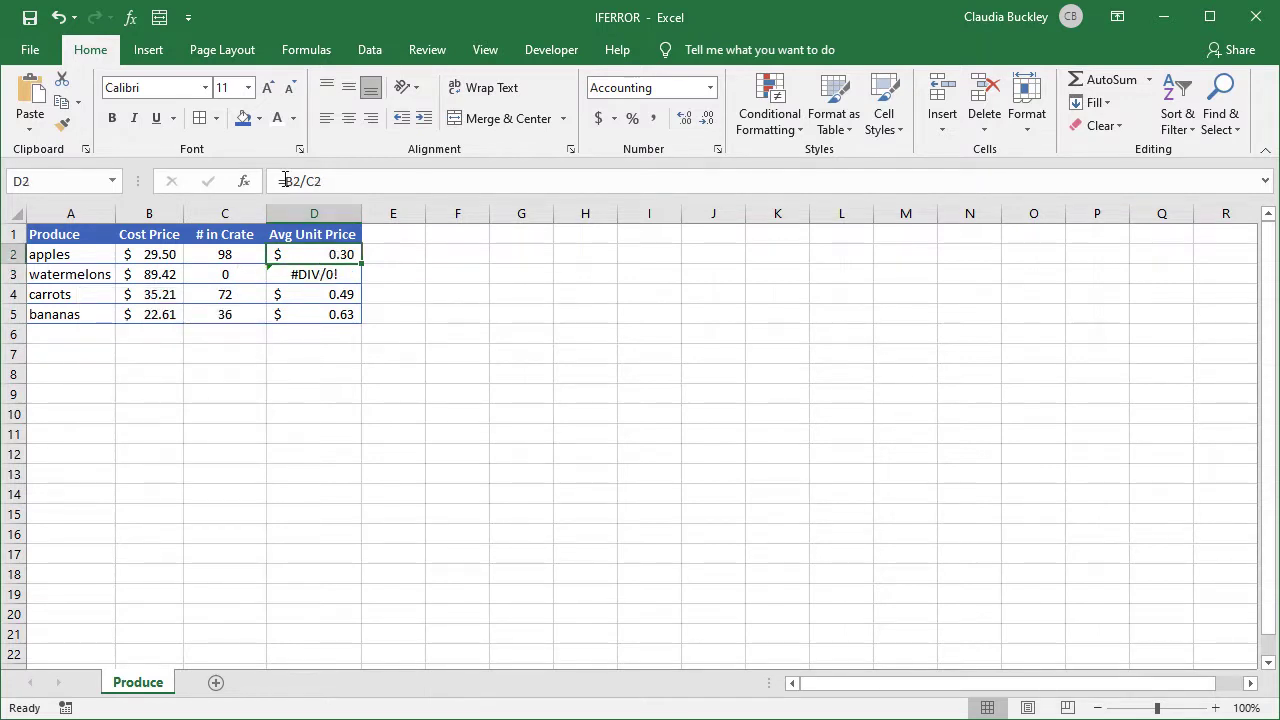
click(285, 181)
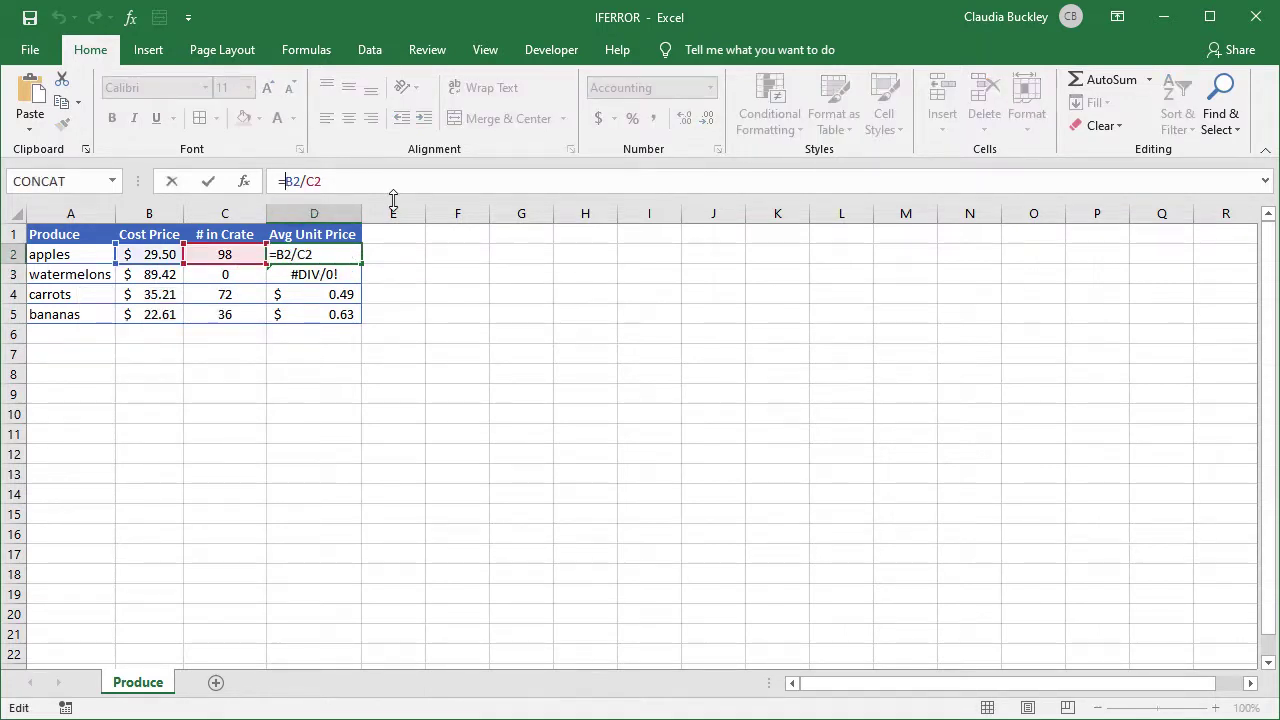
text(iferr)
key(Tab)
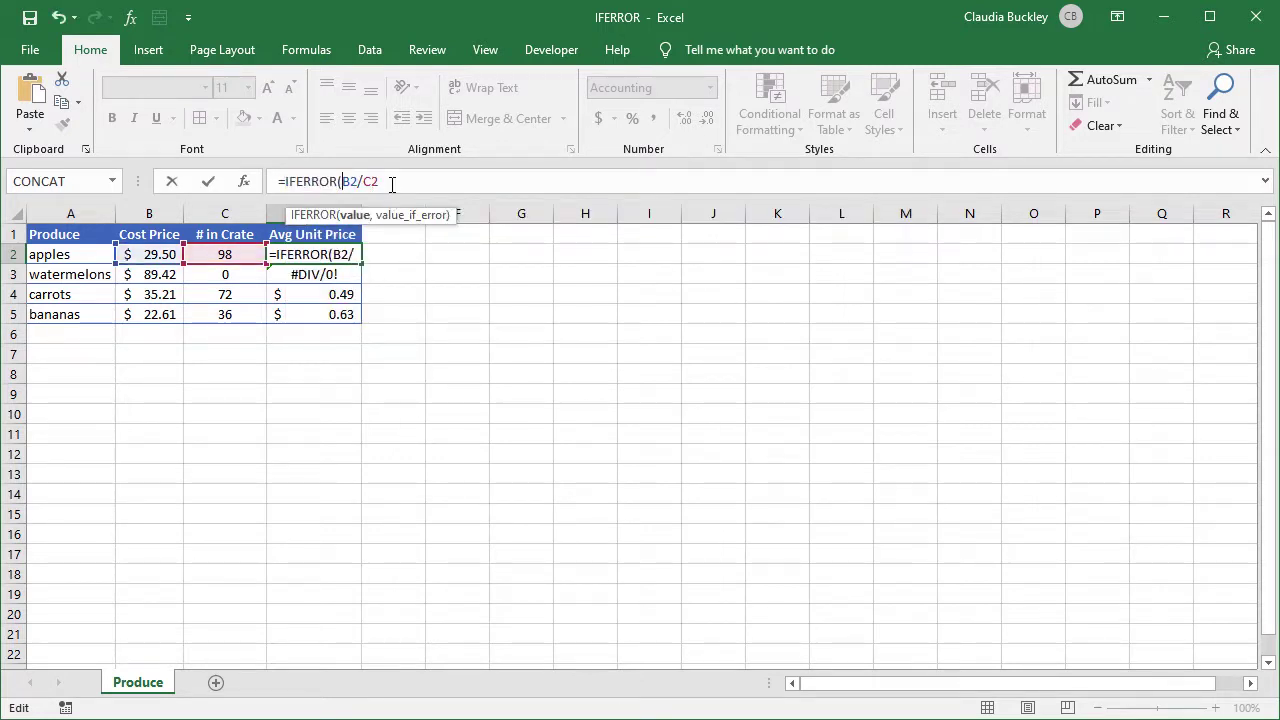
click(394, 181)
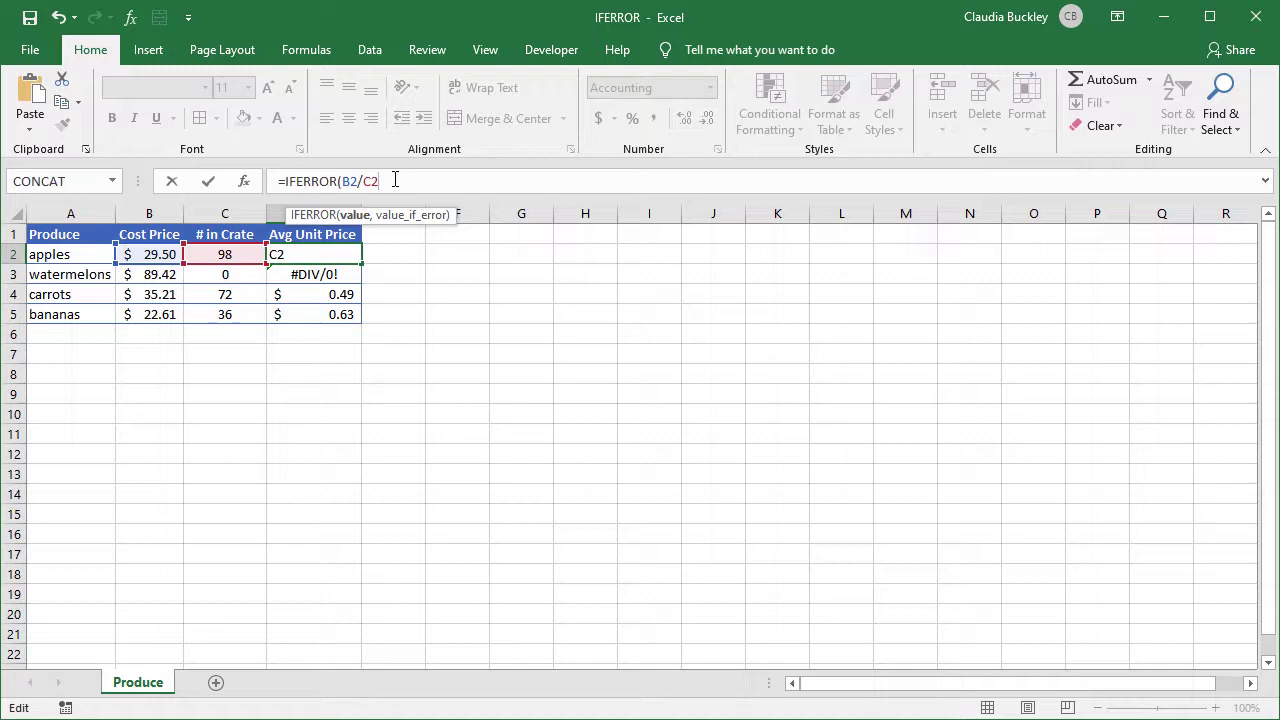
text(,)
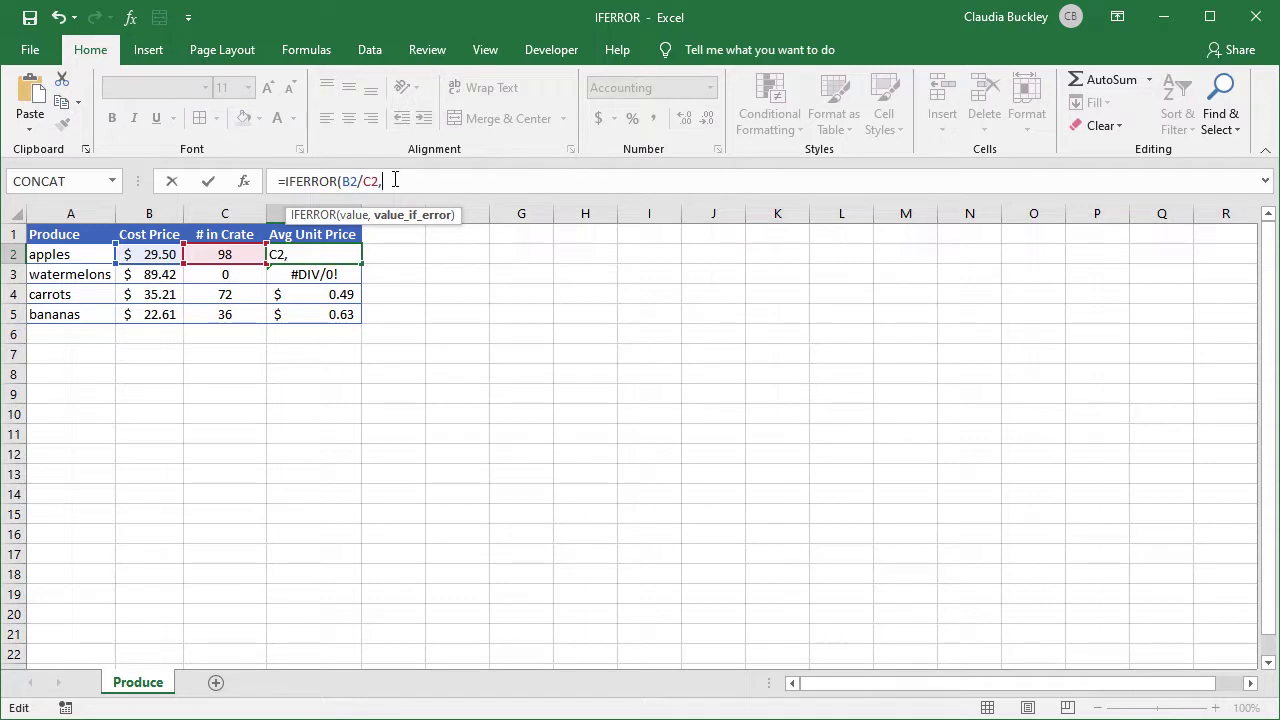
text(""))
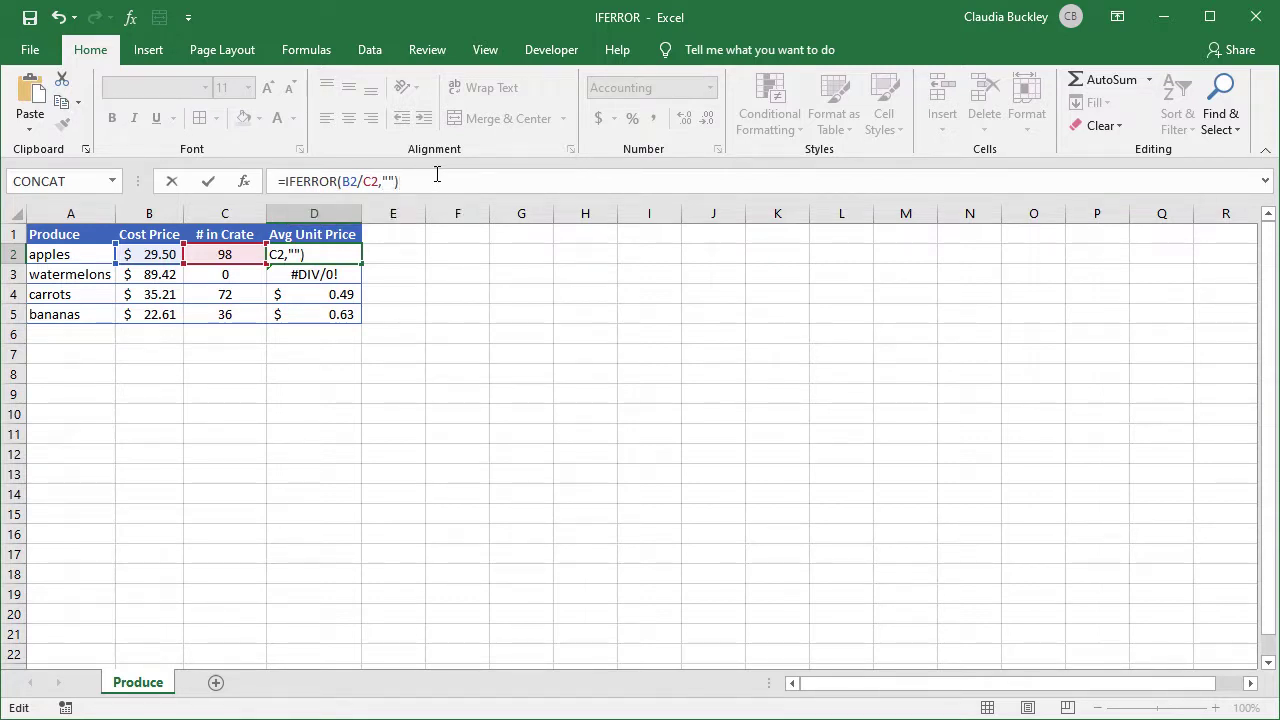
key(Return)
- Fill the IFERROR formula from D2 down to D5 and review the cells of the Avg Unit Price column
click(352, 254)
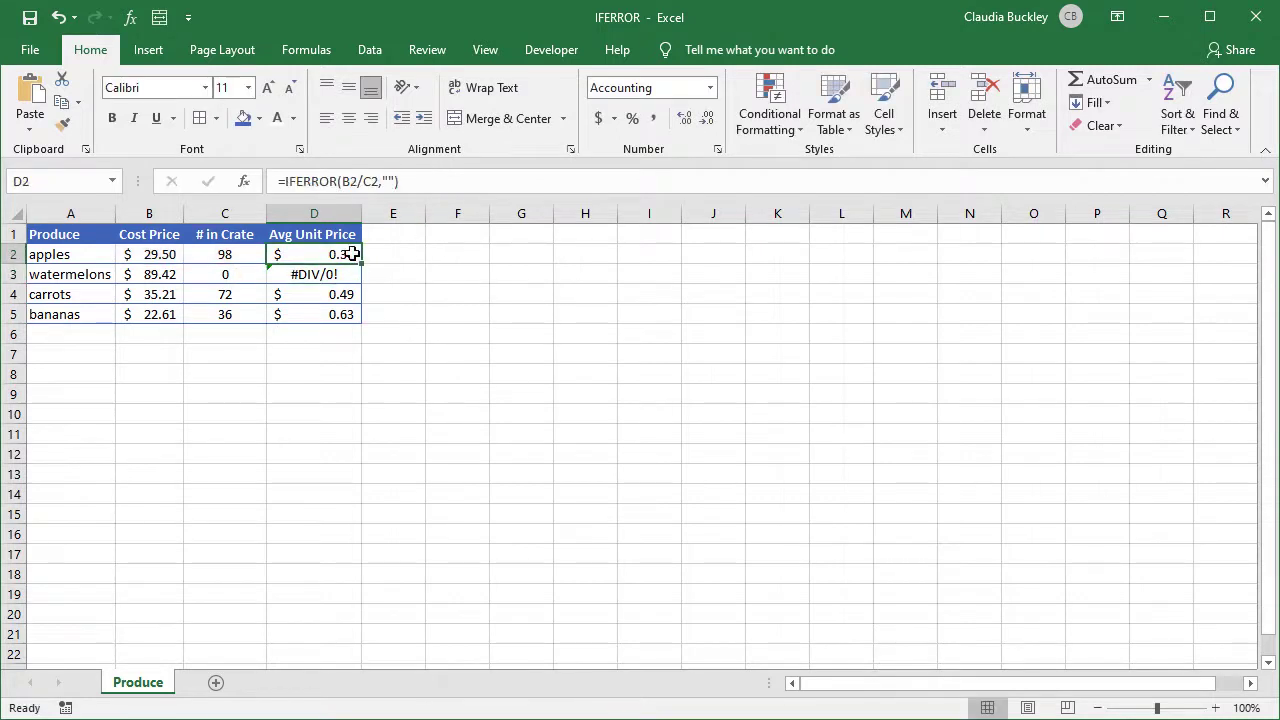
drag(362, 268, 358, 320)
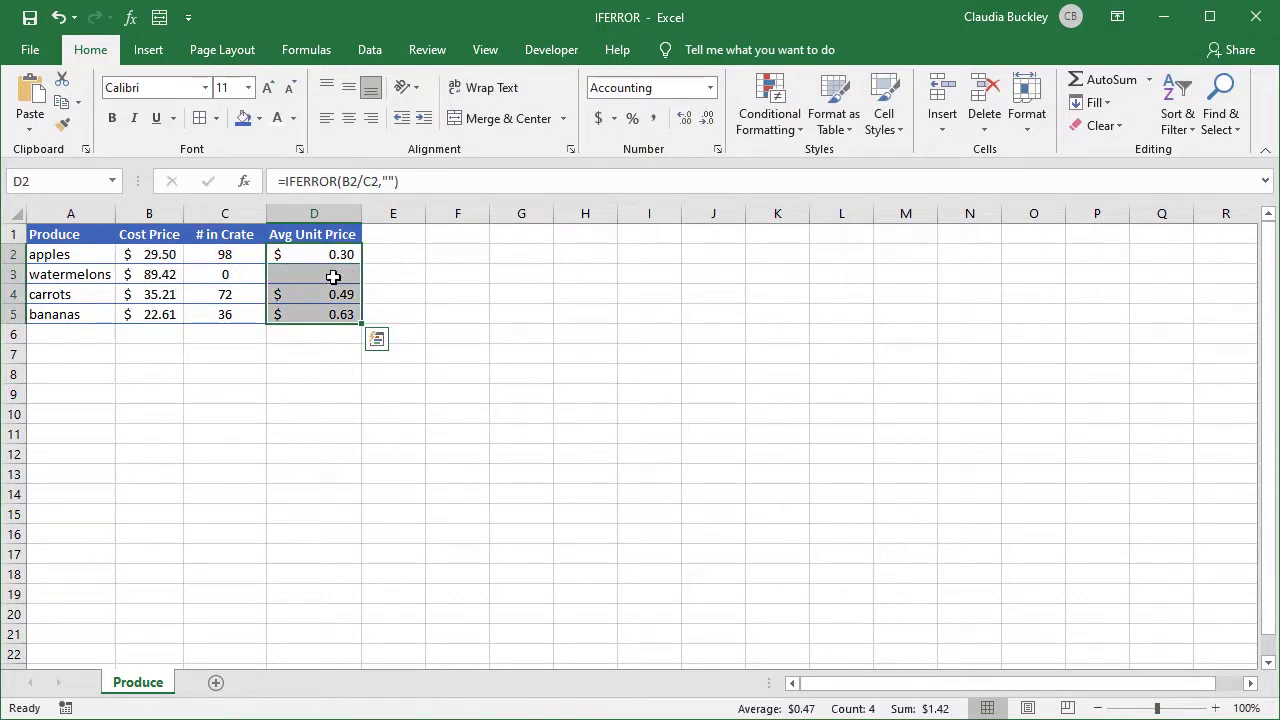
click(300, 282)
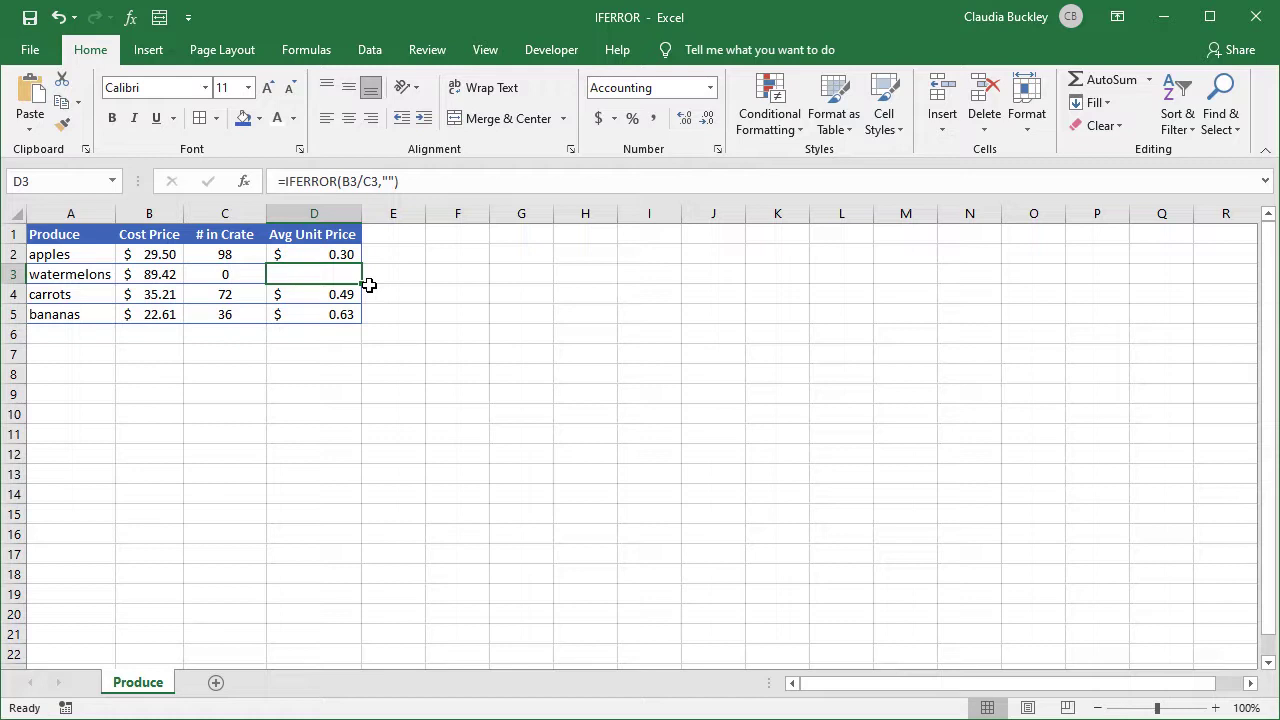
key(Up)
key(Down)
key(Down)
key(Down)
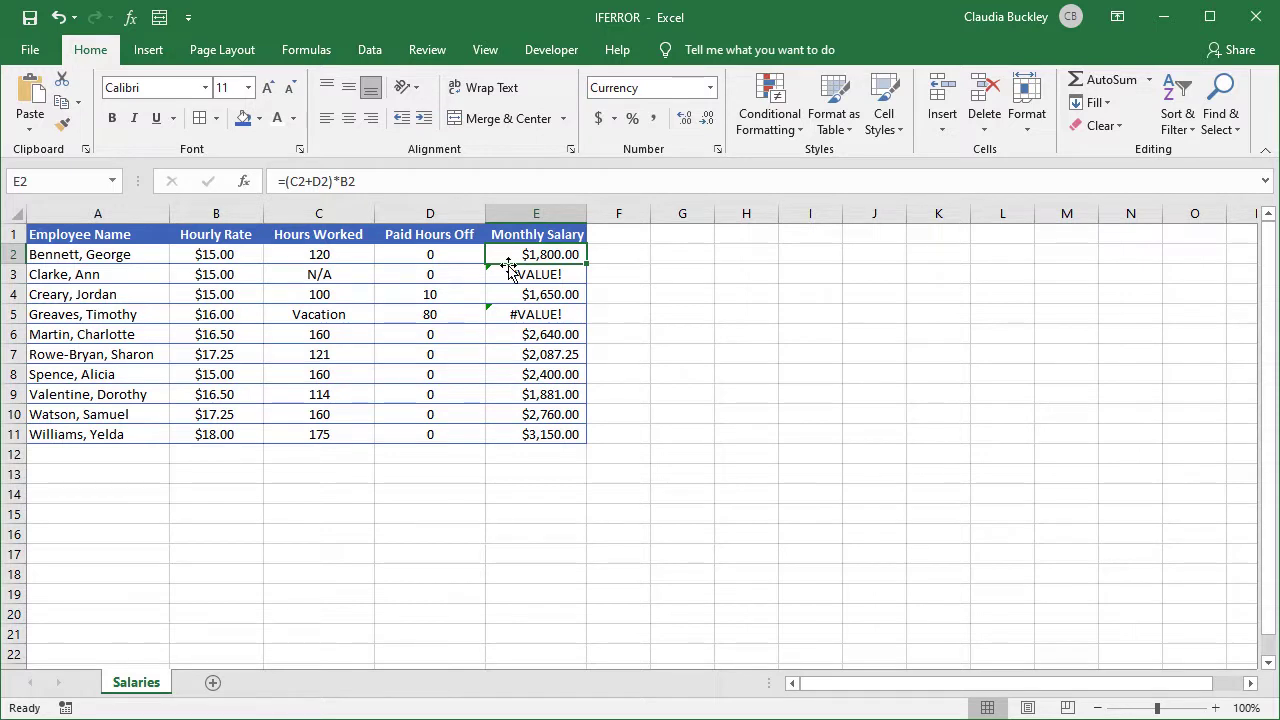
- Examine the text entries in Hours Worked in rows 3 and 5 and the Monthly Salary formula in E3
click(345, 276)
click(343, 318)
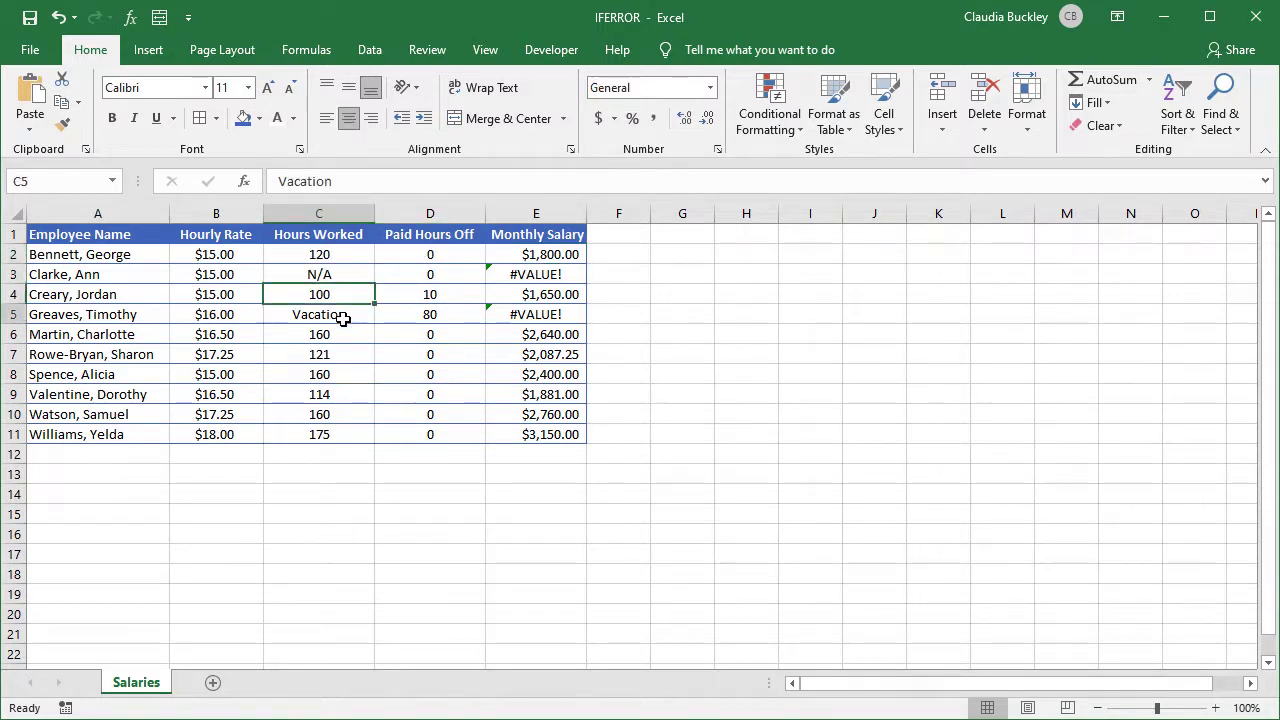
click(525, 276)
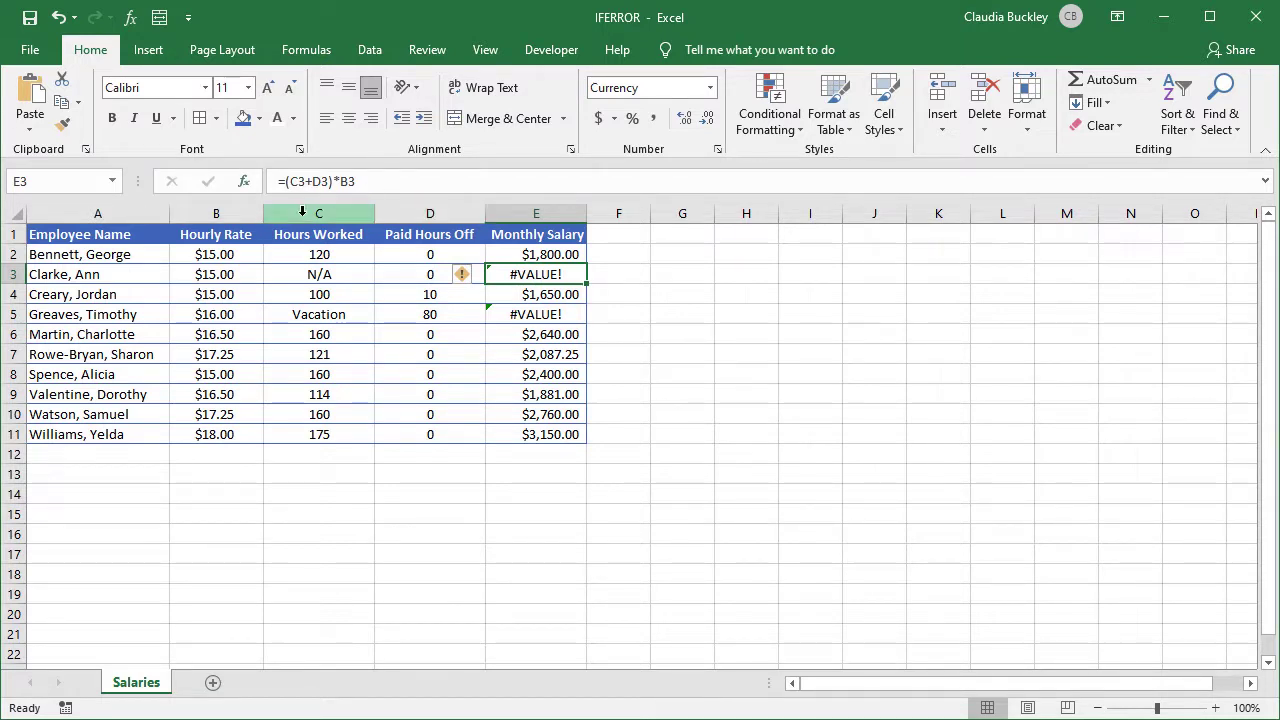
- Change the Monthly Salary formula in E2 to =IFERROR((C2+D2)*B2,D2*B2), falling back to paid hours off times the hourly rate
click(515, 255)
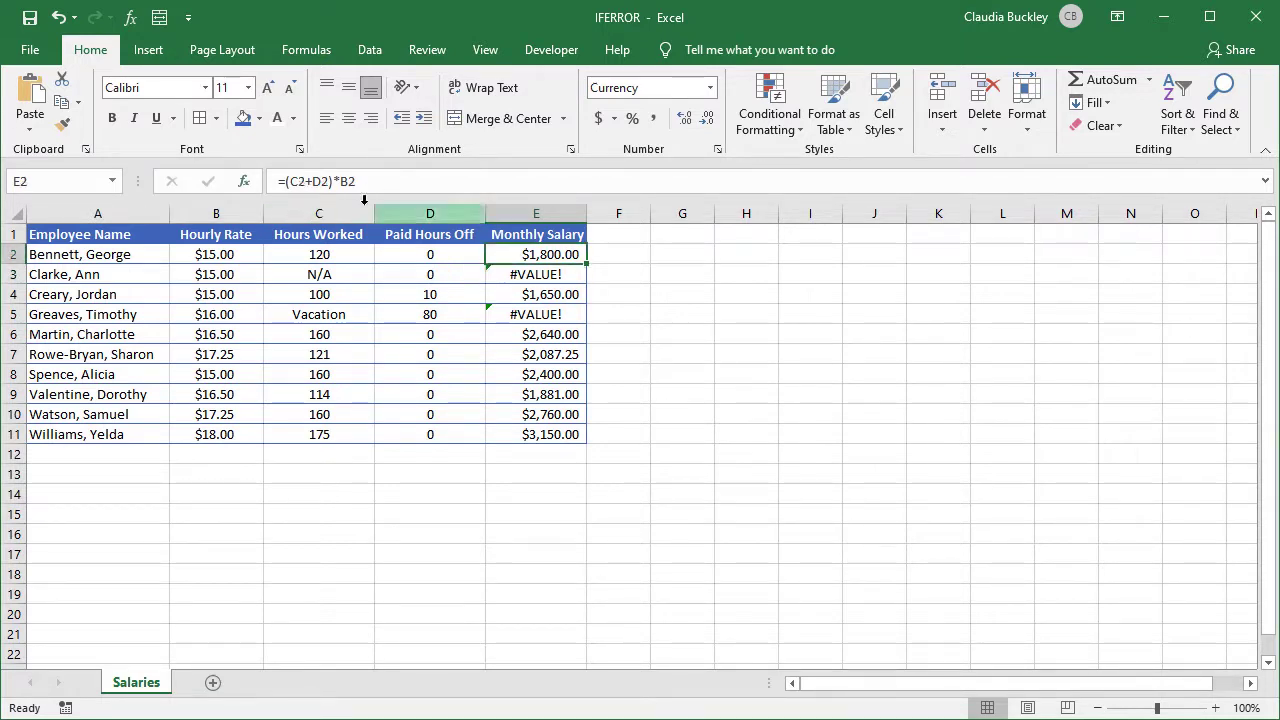
click(284, 184)
text(if)
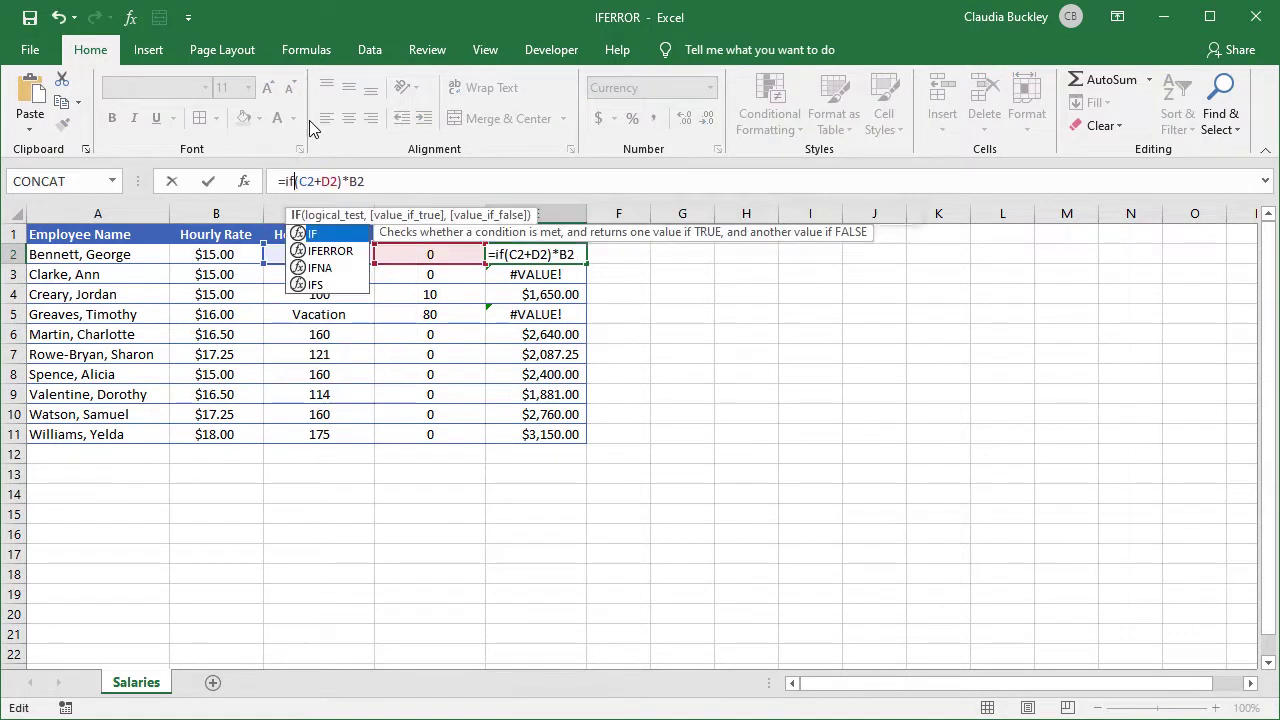
text(err)
key(Tab)
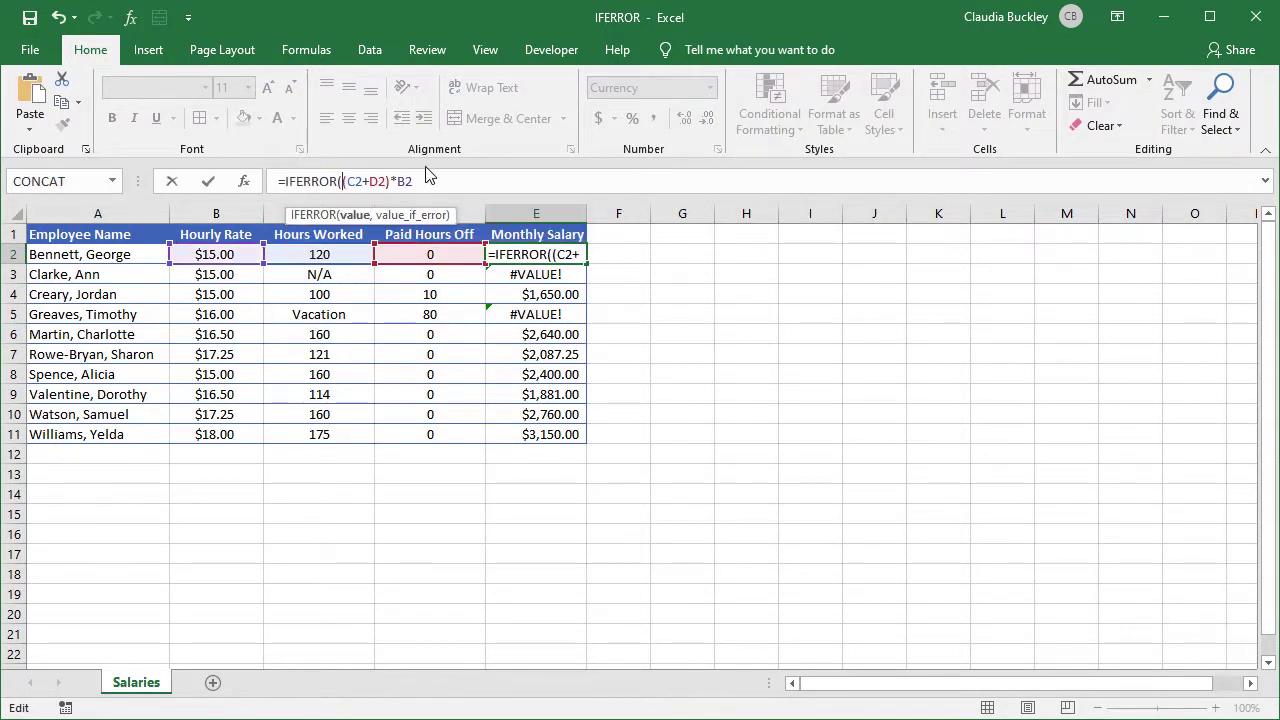
click(428, 178)
text(,)
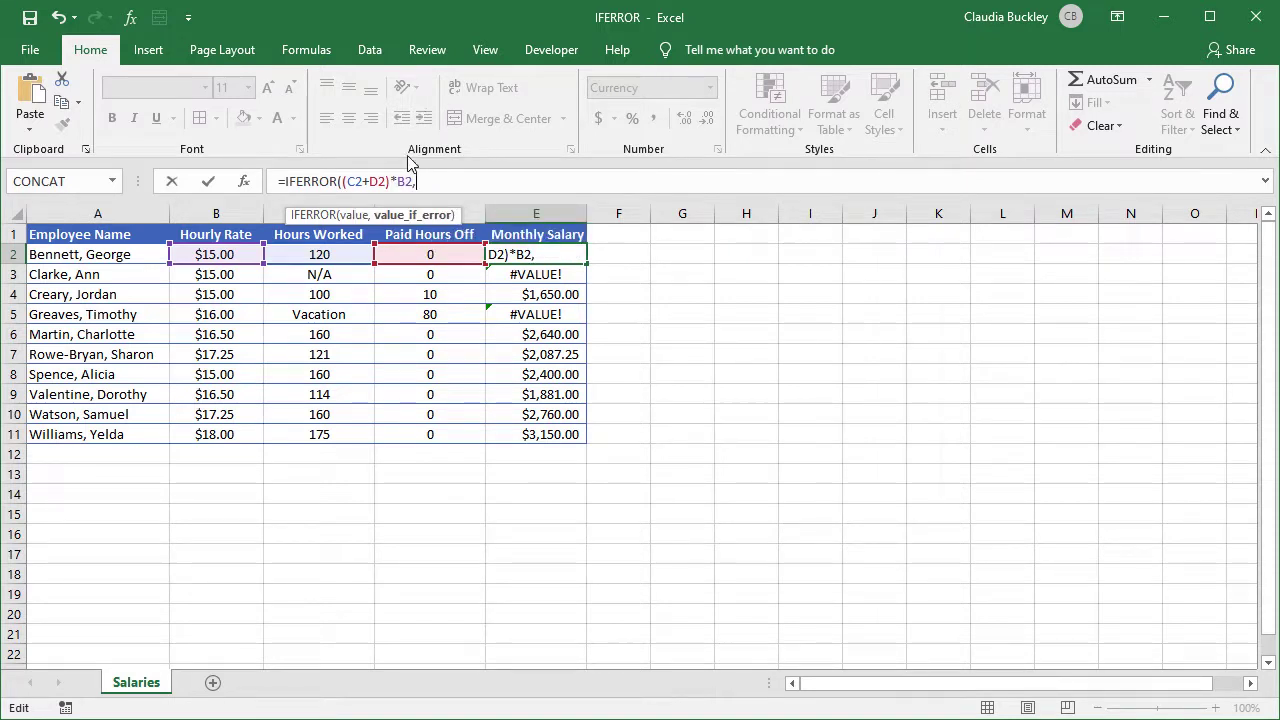
click(418, 256)
text(*)
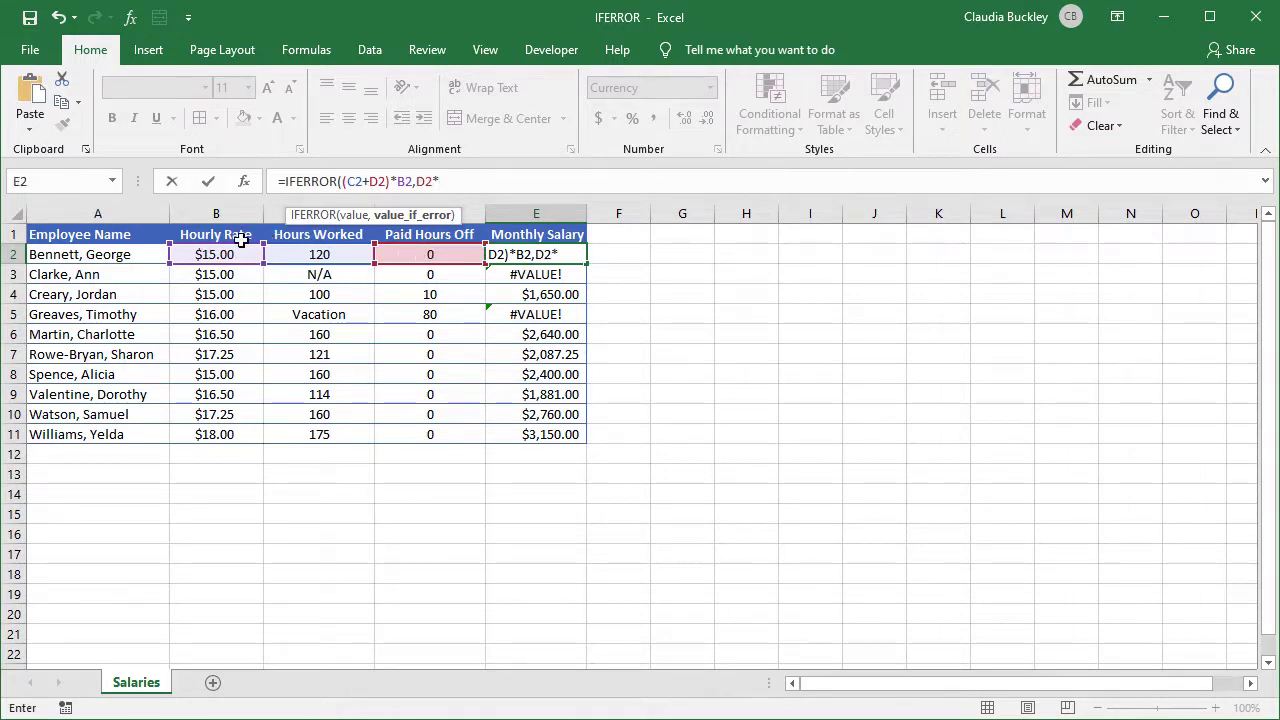
click(229, 256)
text())
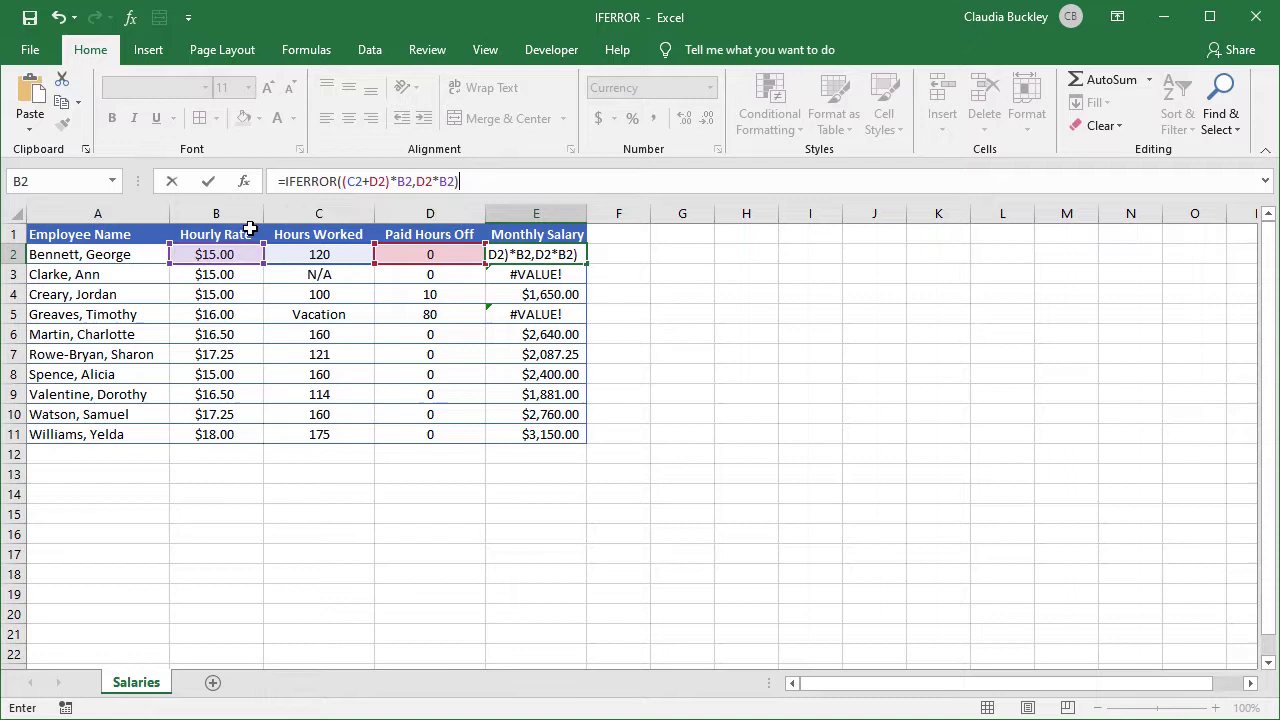
key(Return)
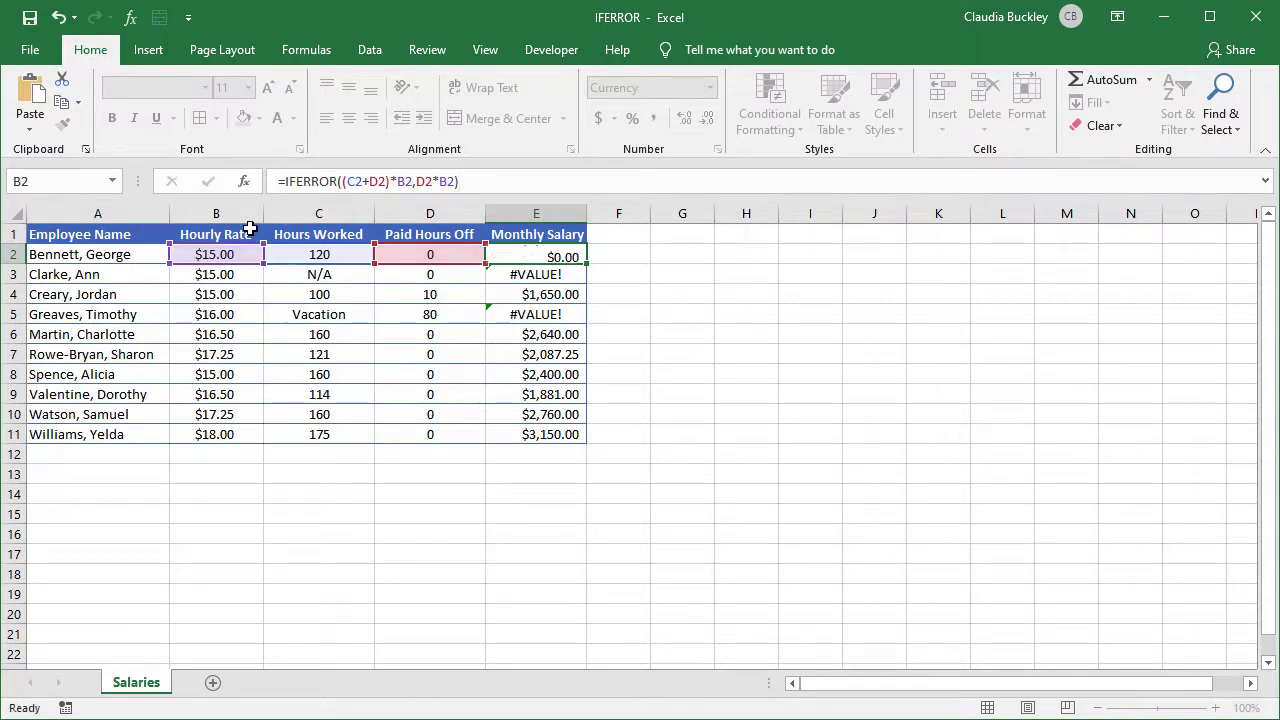
- Fill the Monthly Salary formula from E2 down to E11 and check the cells in rows 3 to 5
click(570, 252)
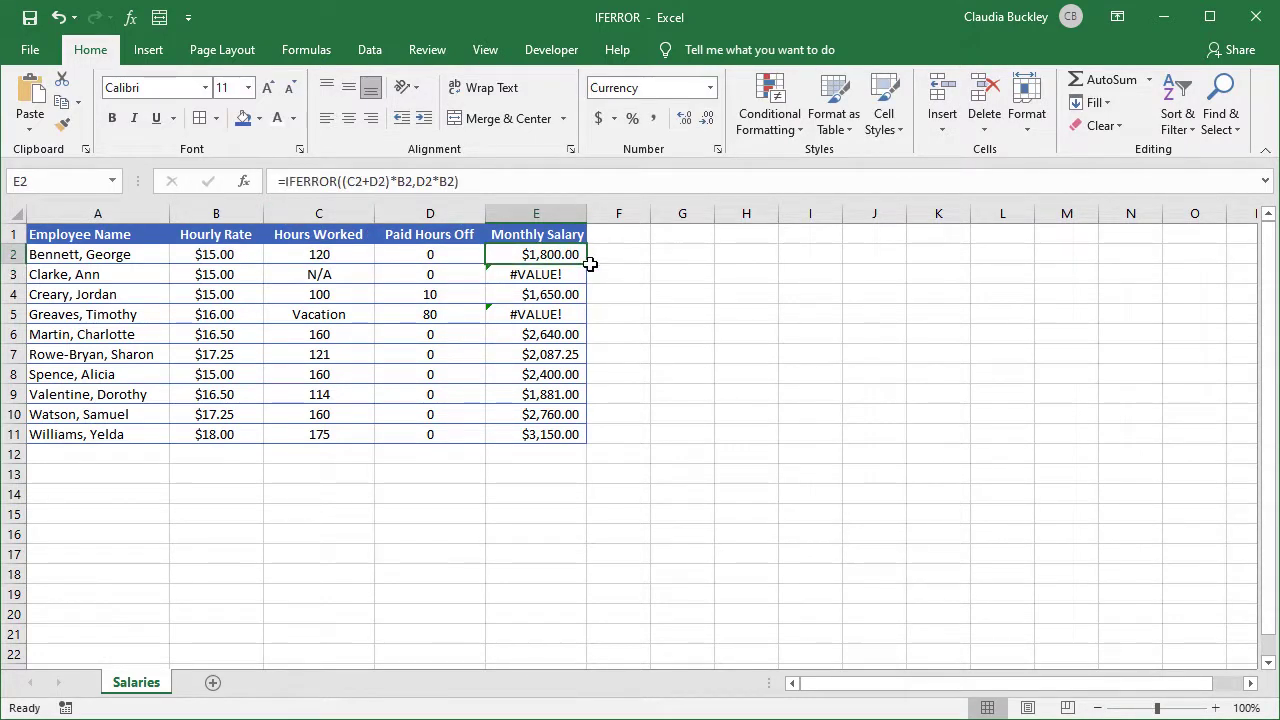
double_click(591, 265)
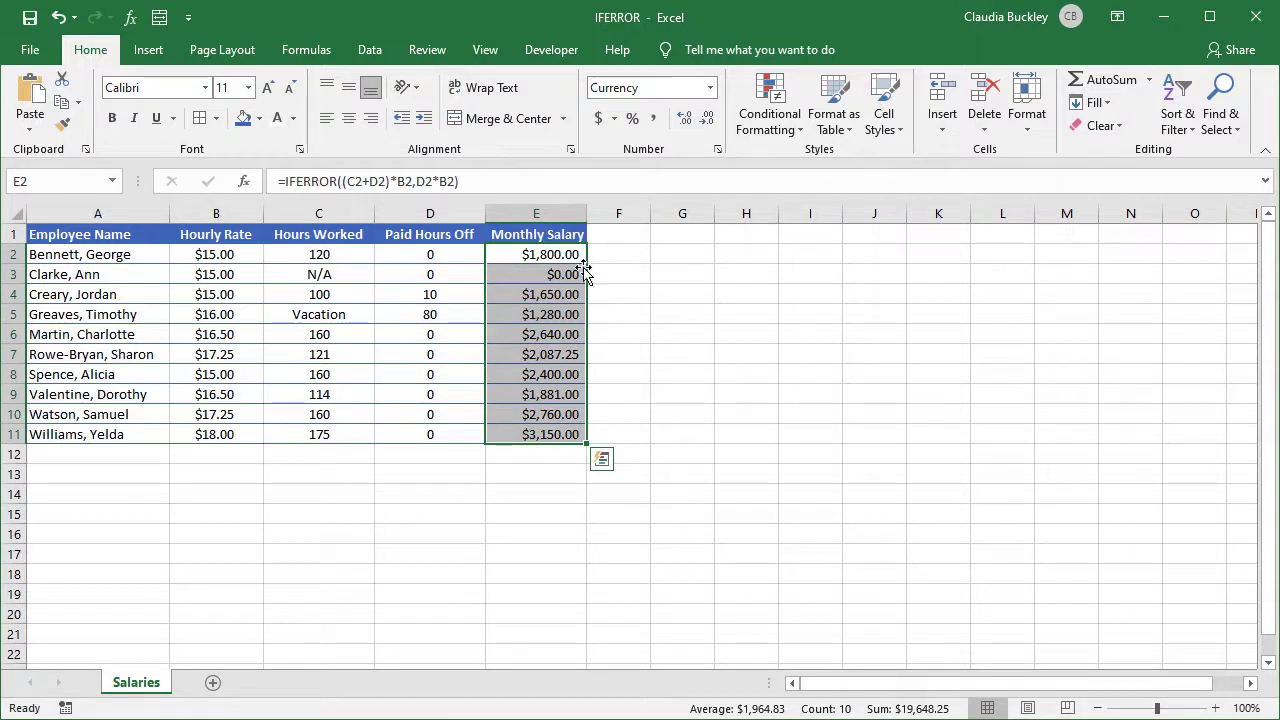
click(568, 275)
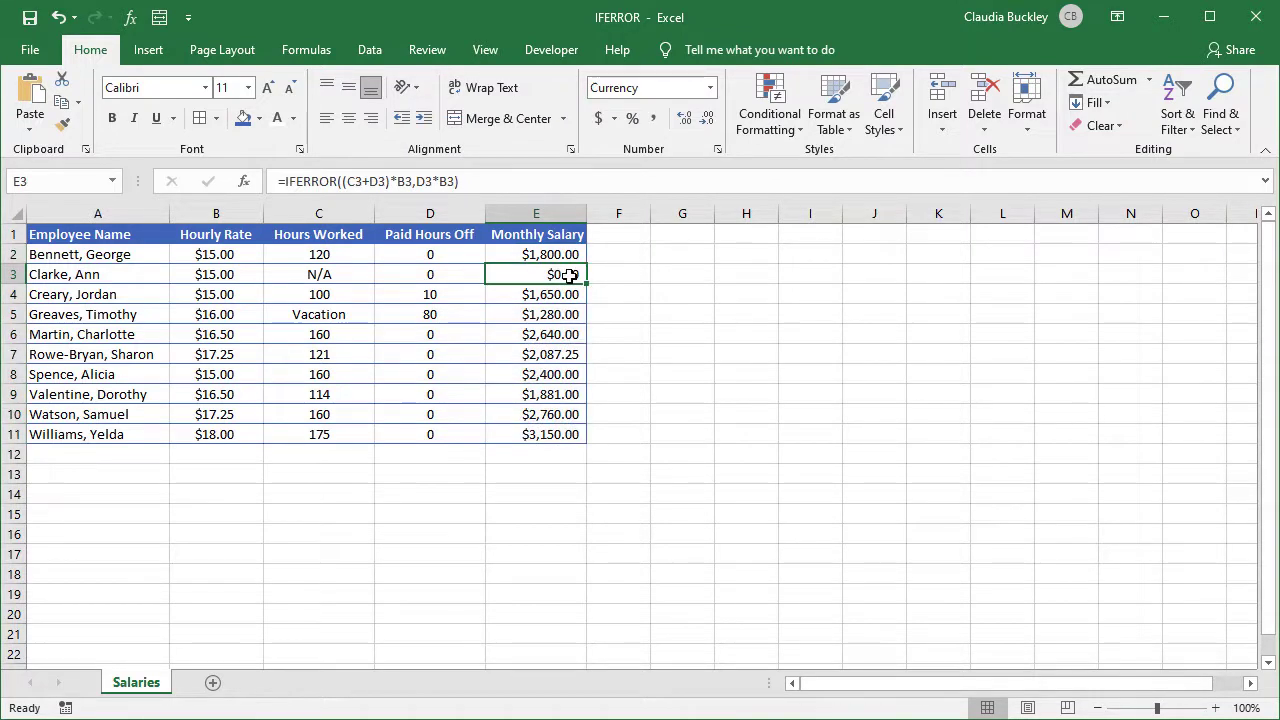
click(570, 294)
click(572, 316)
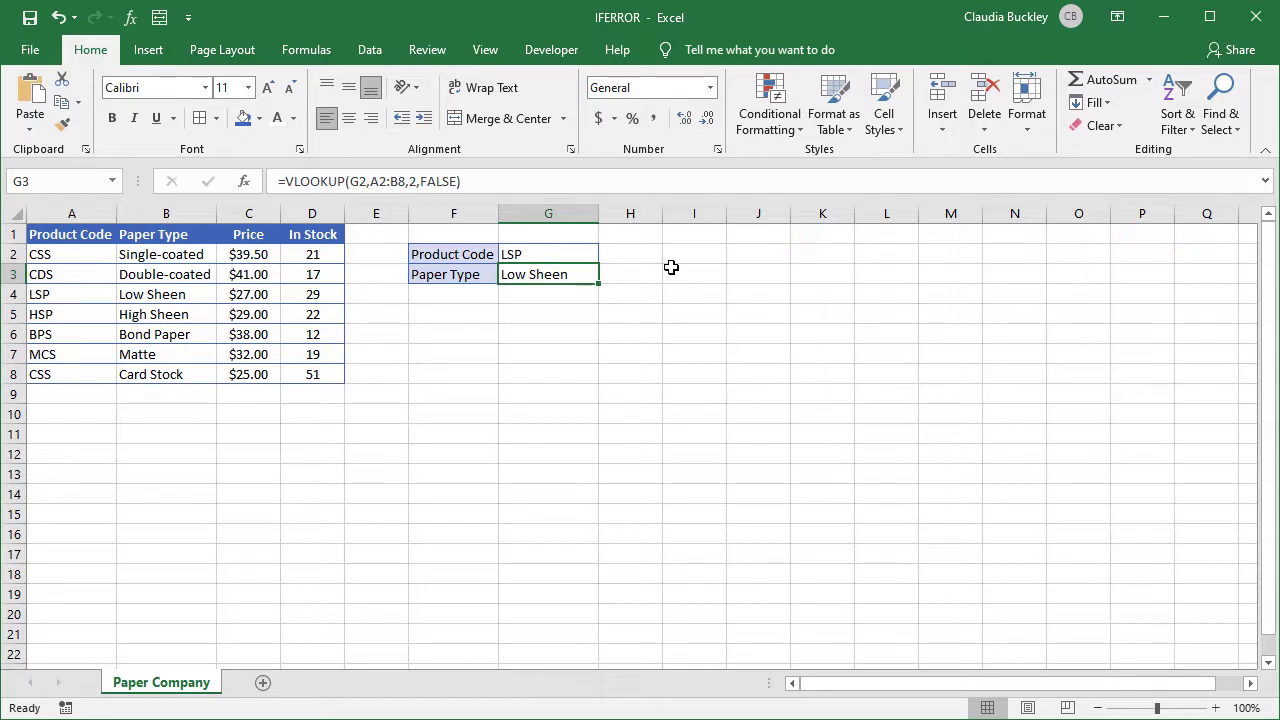
- Set the product code in G2 to LPS and view the error explanation for the Paper Type lookup in G3
key(Up)
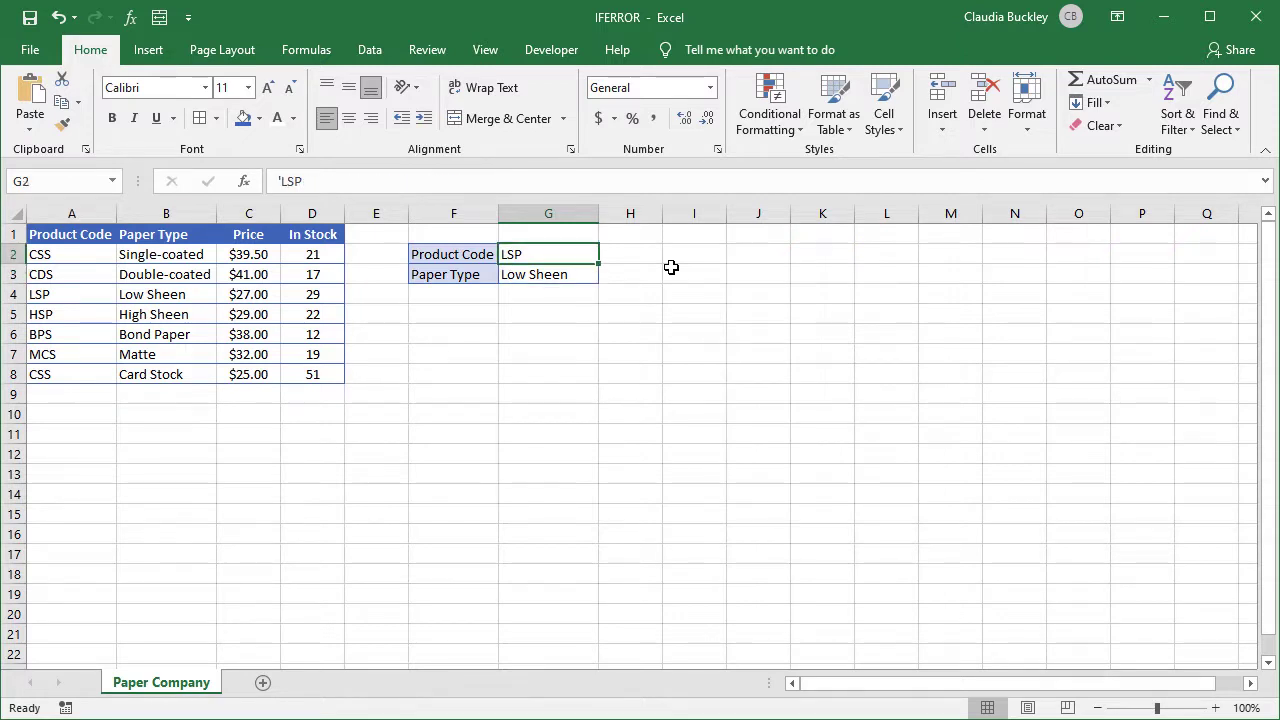
text(LPS)
key(Return)
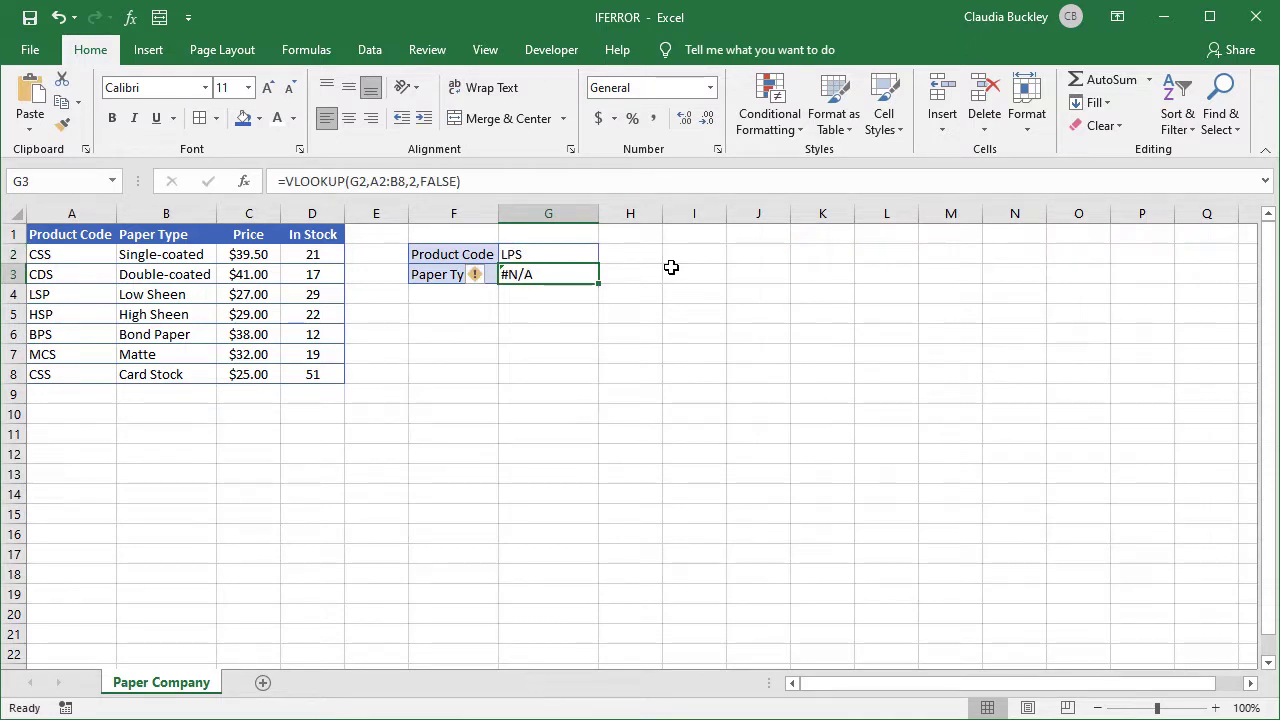
click(487, 278)
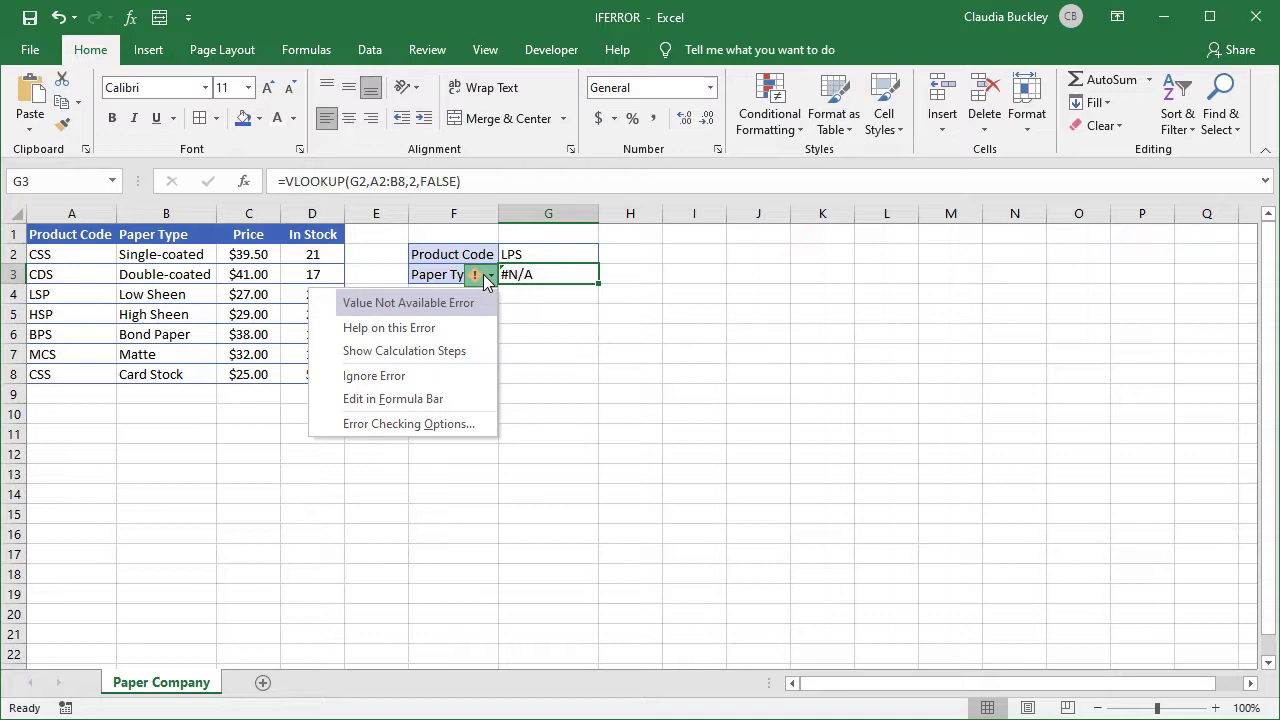
key(Escape)
- Change the Paper Type formula in G3 to =IFERROR(VLOOKUP(G2,A2:B8,2,FALSE),"Product code not found")
click(285, 181)
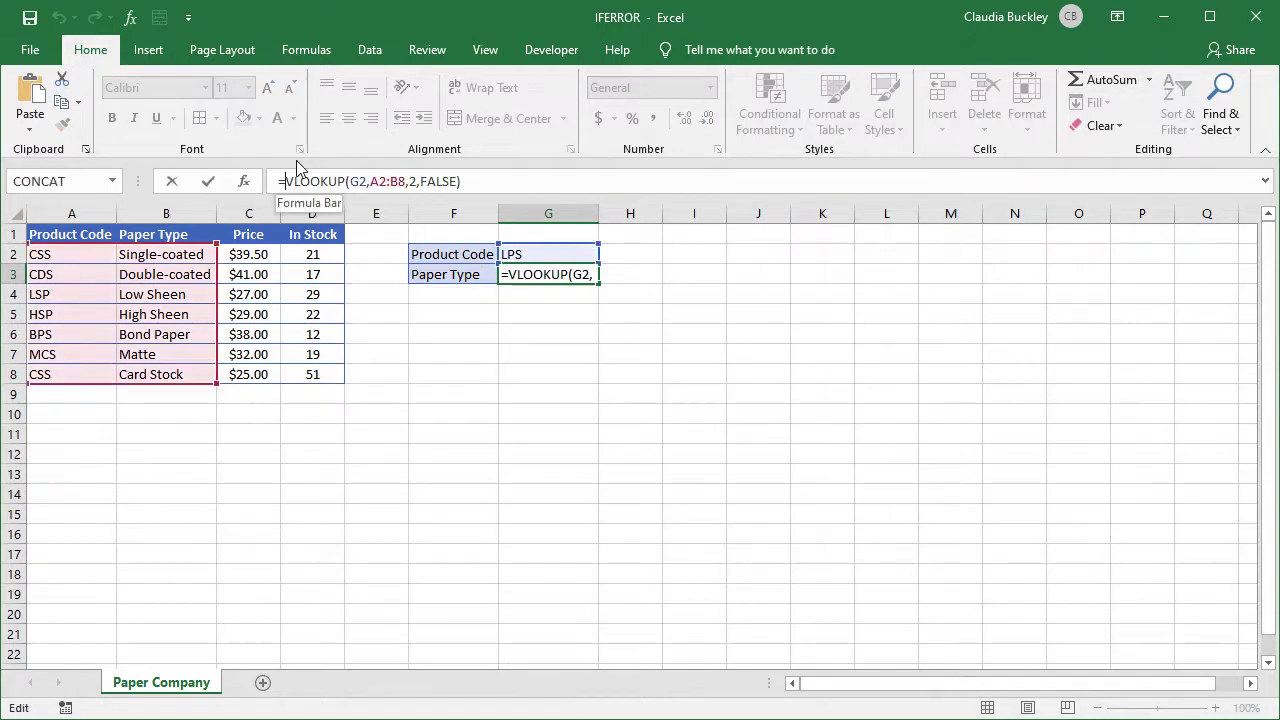
text(iferror)
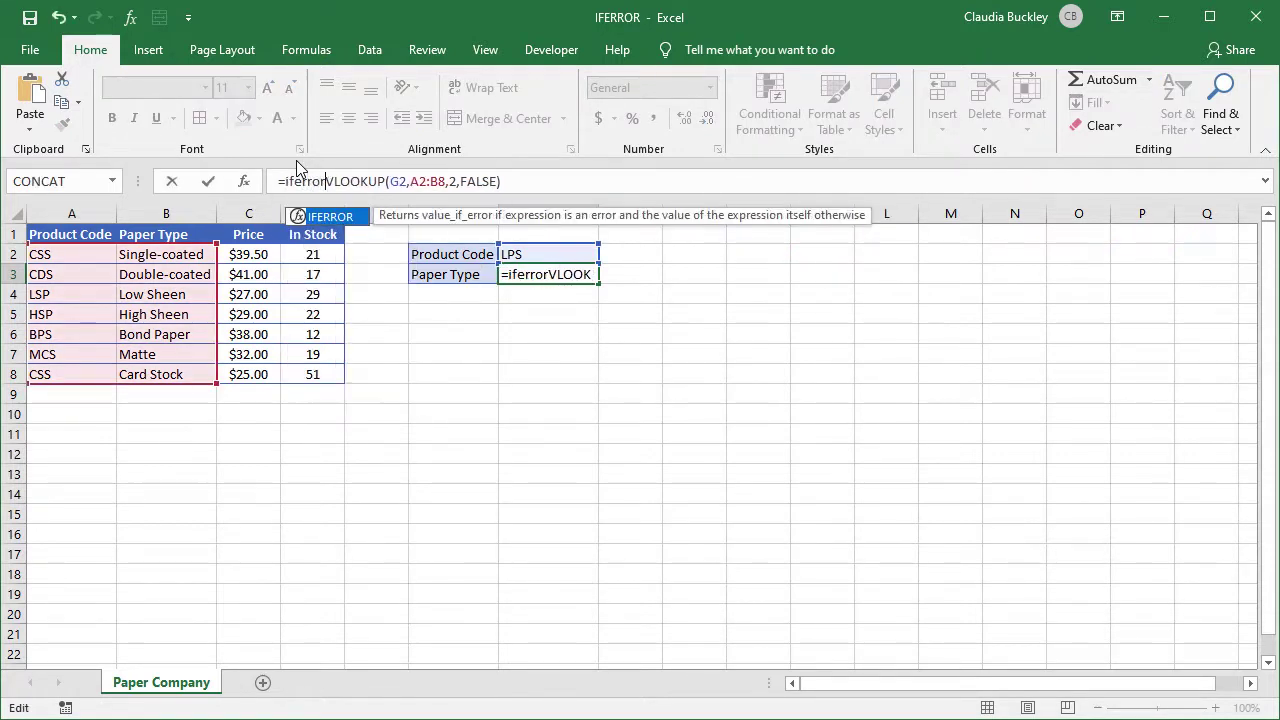
key(Tab)
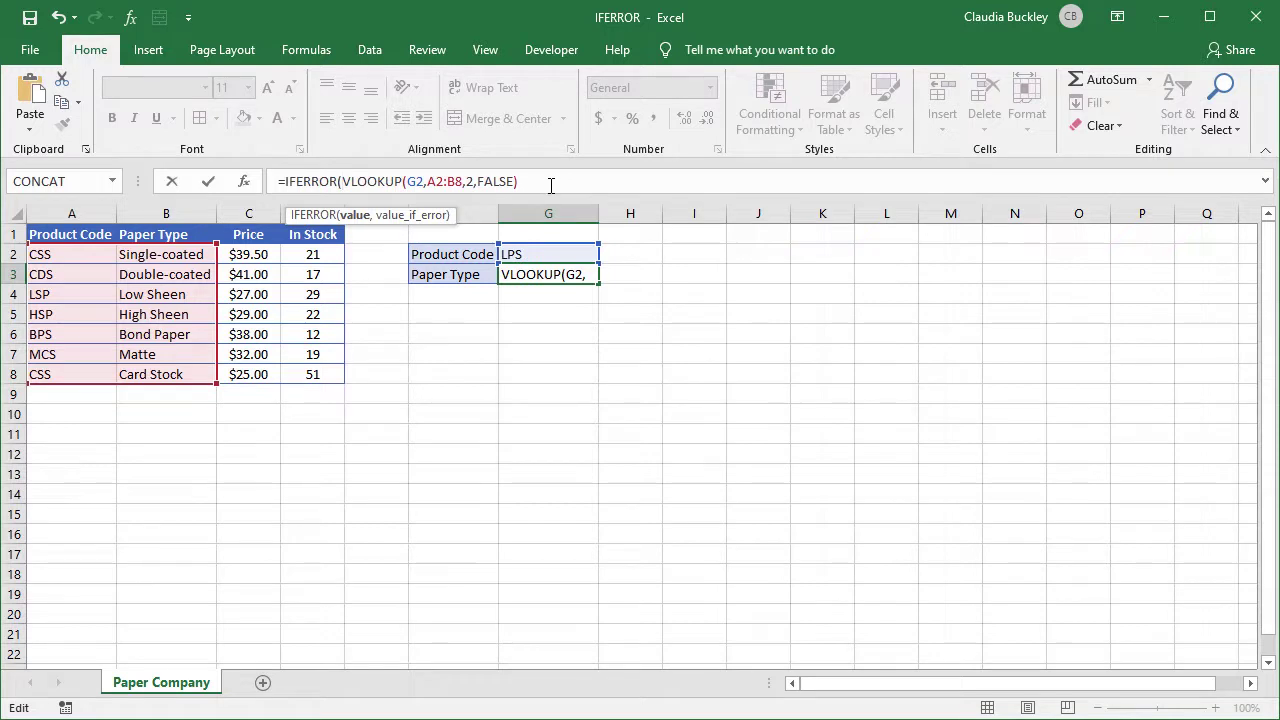
click(545, 181)
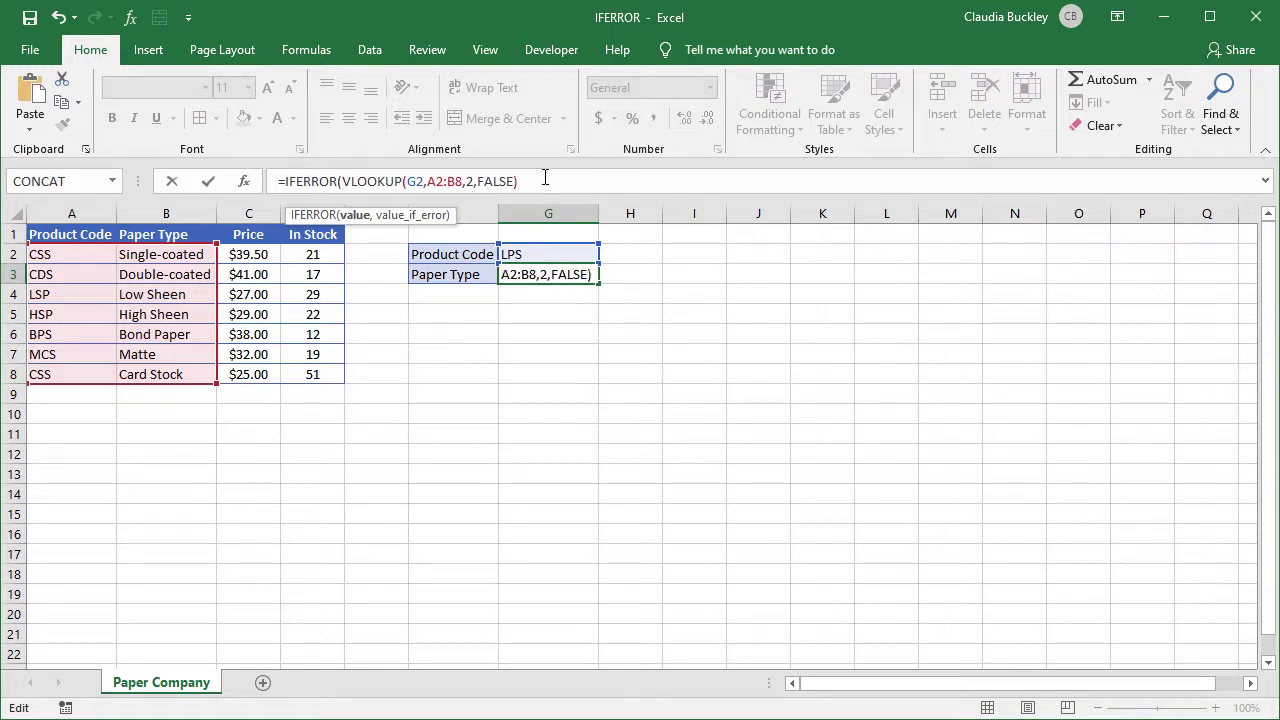
text(,)
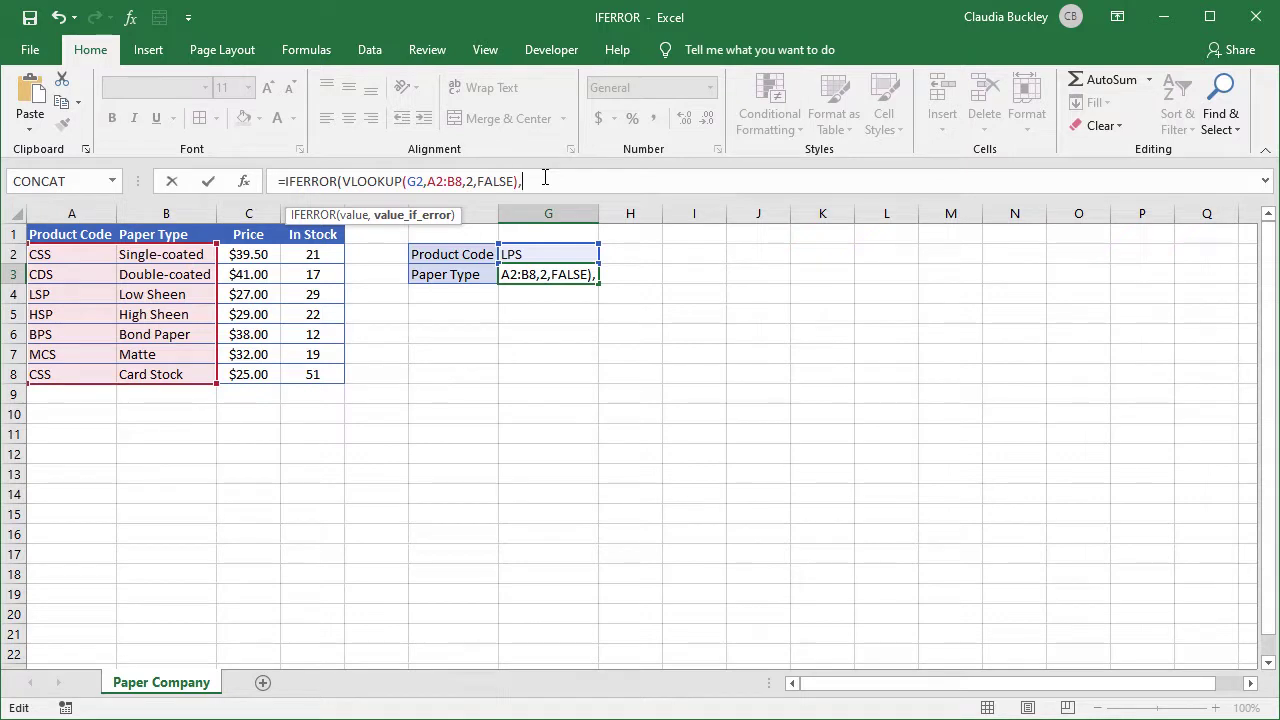
text("Product code not found"))
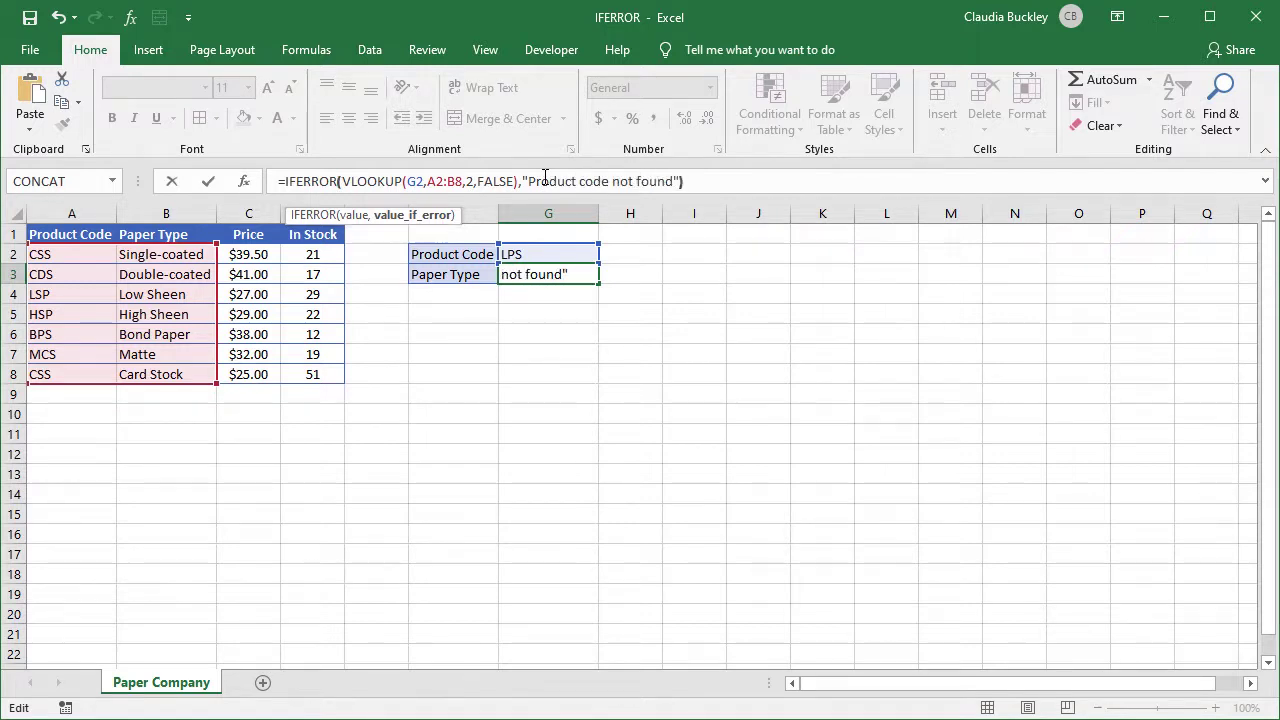
key(Return)
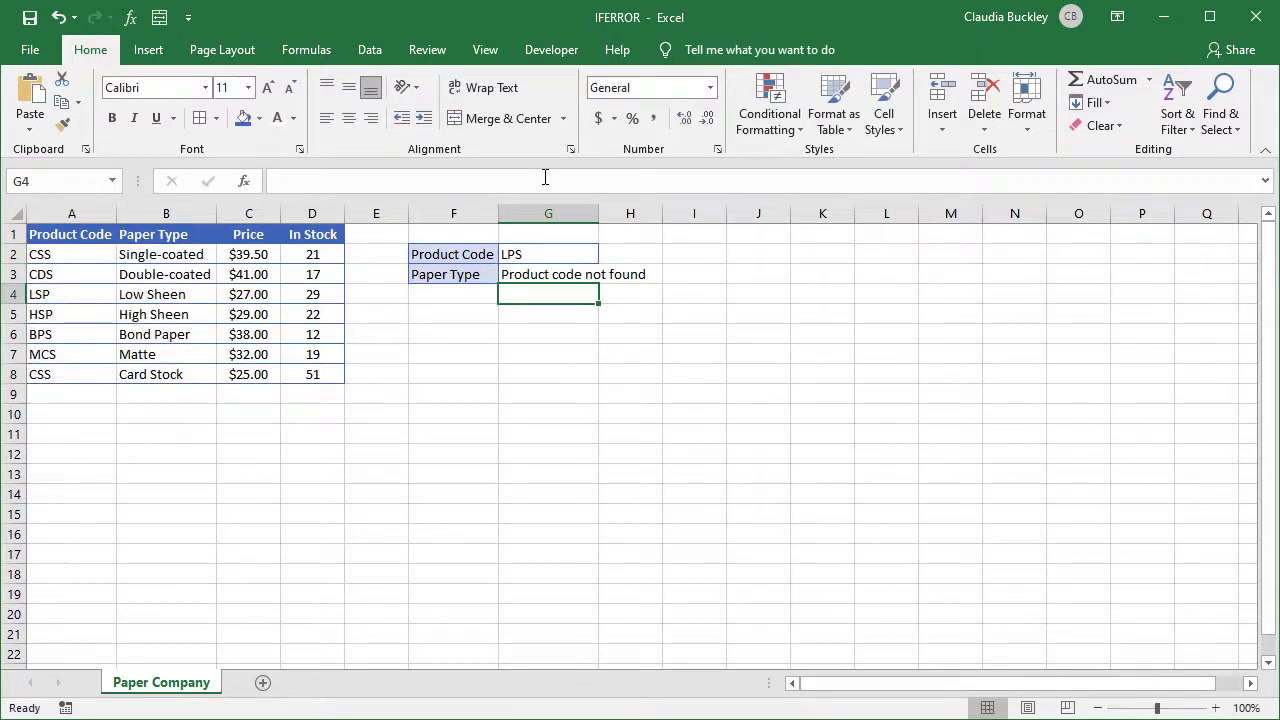
key(Up)
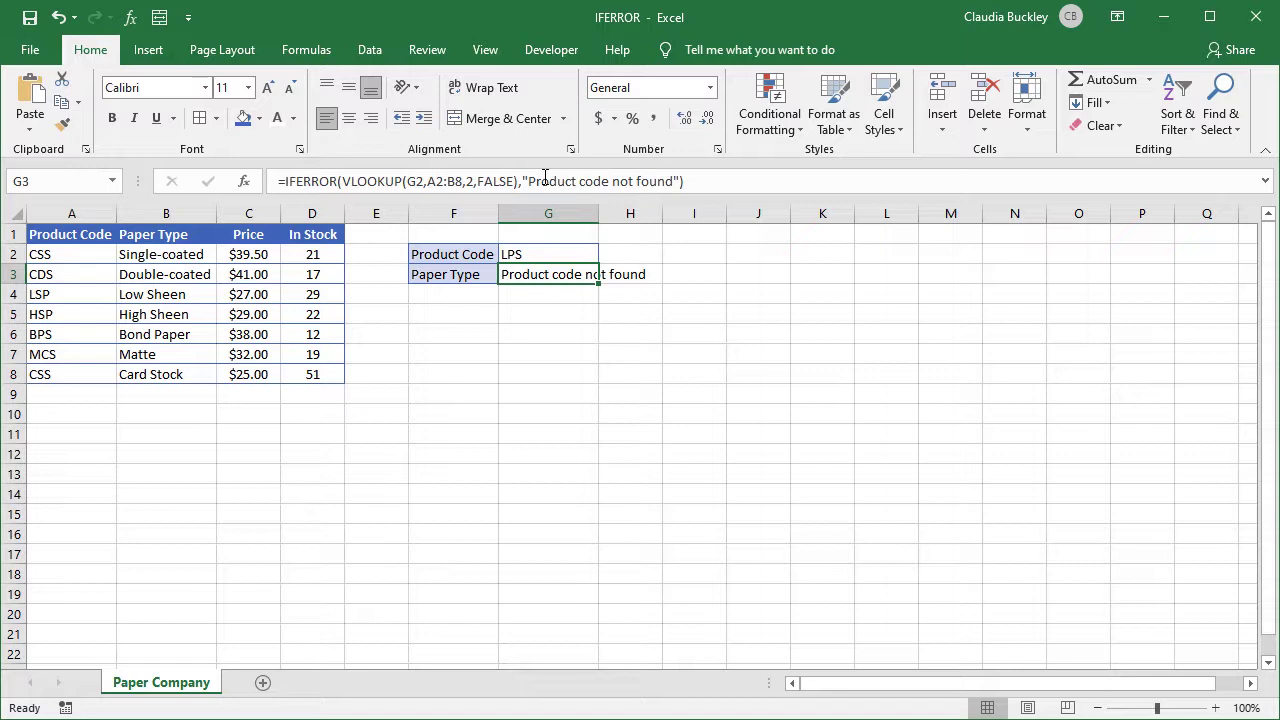
- Enter the product code in G2 as the misspelled formula =lsp to trigger a different kind of error
key(Up)
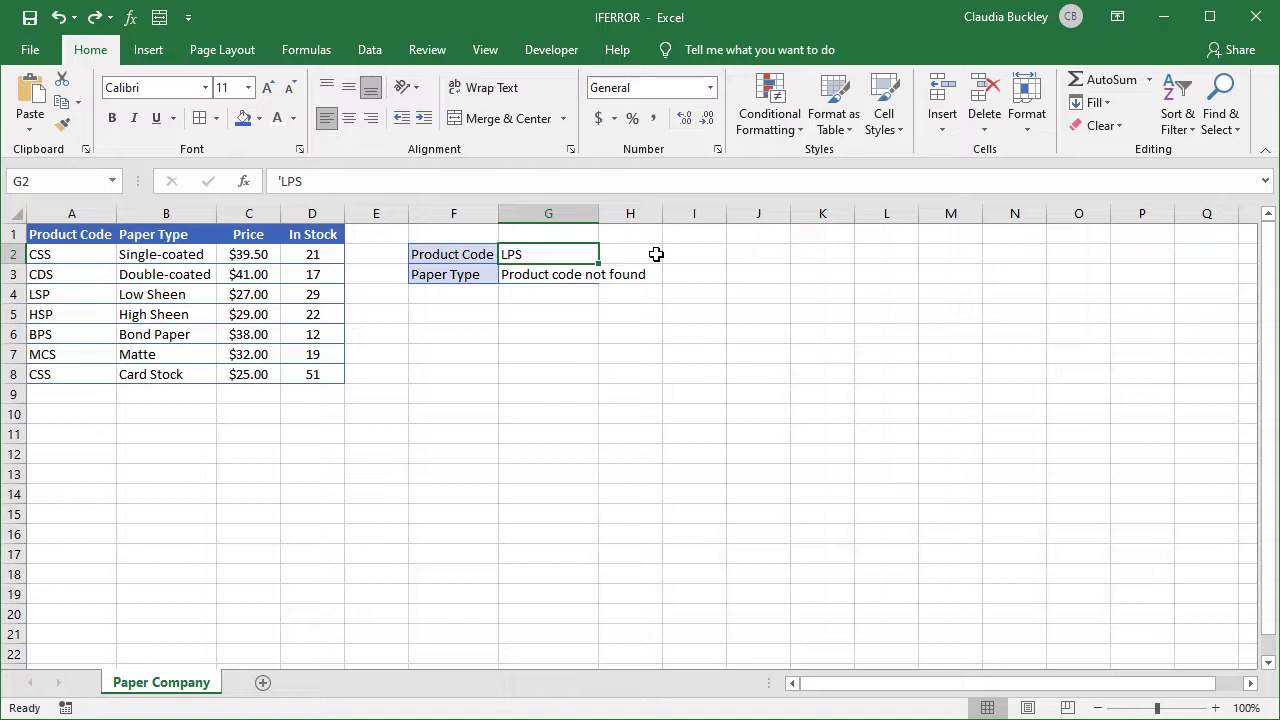
text(=)
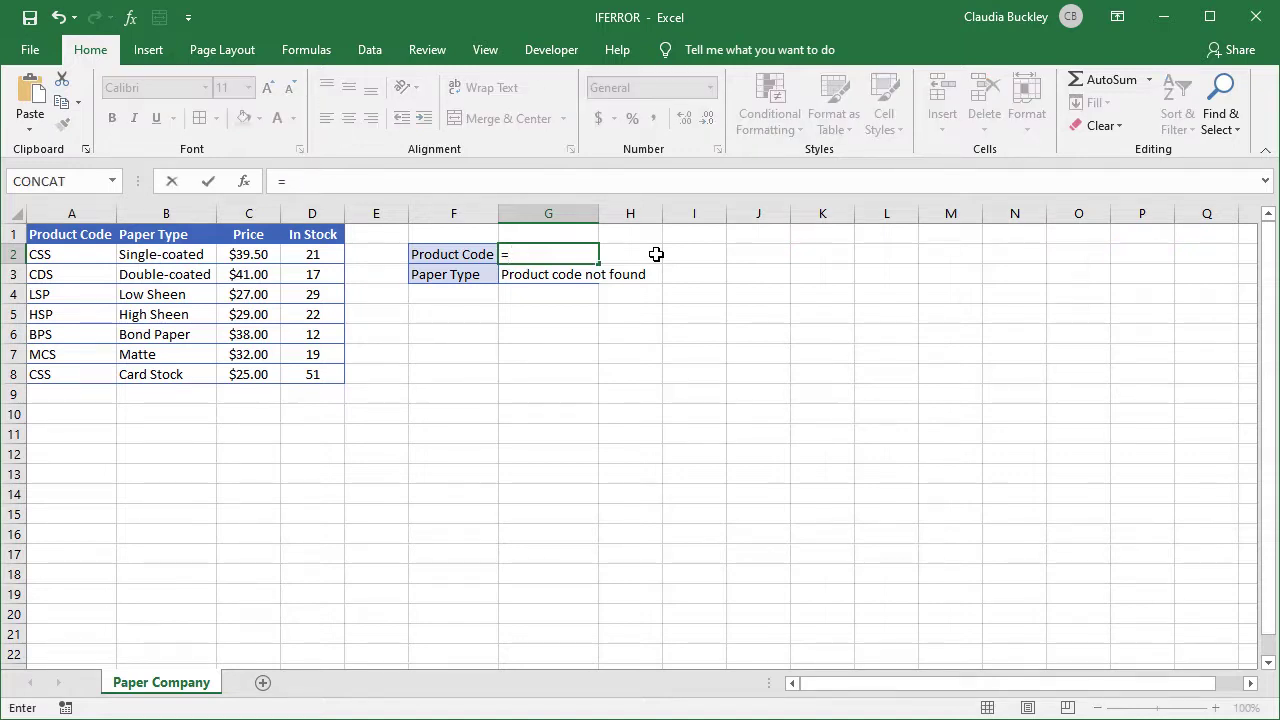
text(LSP)
key(Return)
- Strip the IFERROR wrapper from G3, leaving =VLOOKUP(G2,A2:B8,2,FALSE), and compare the errors in G2 and G3
click(296, 183)
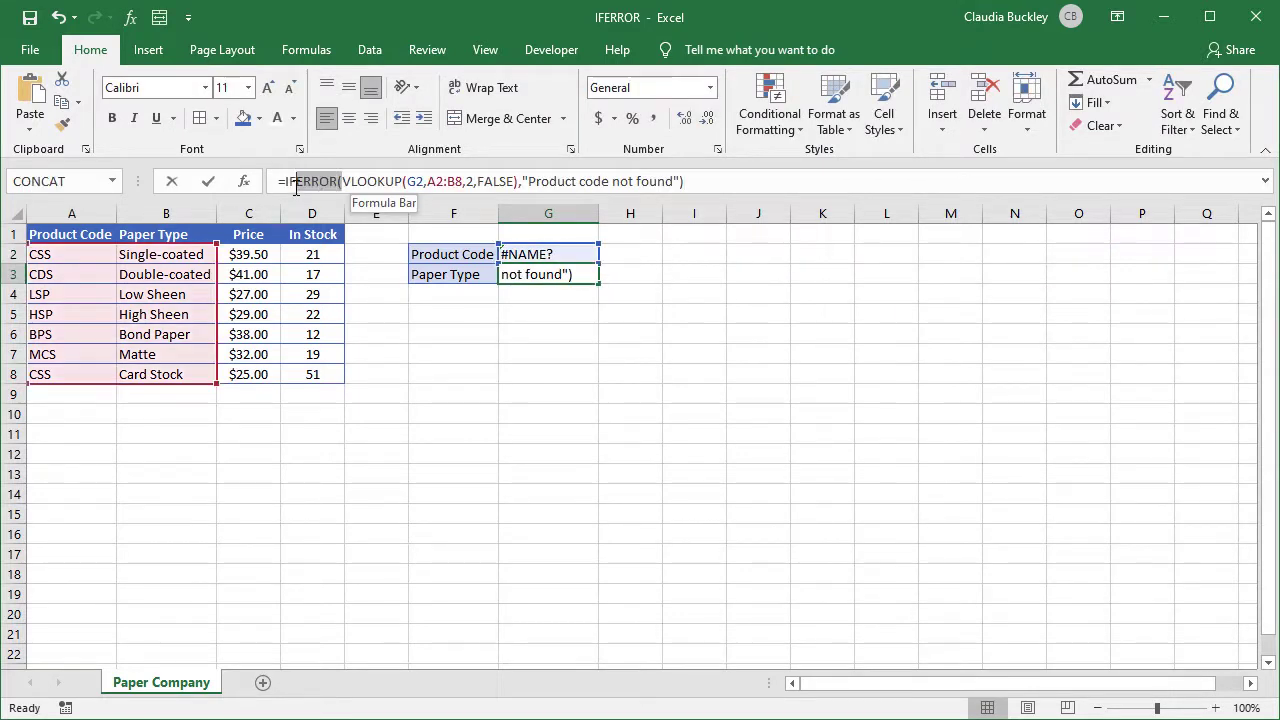
drag(296, 187, 285, 185)
key(Delete)
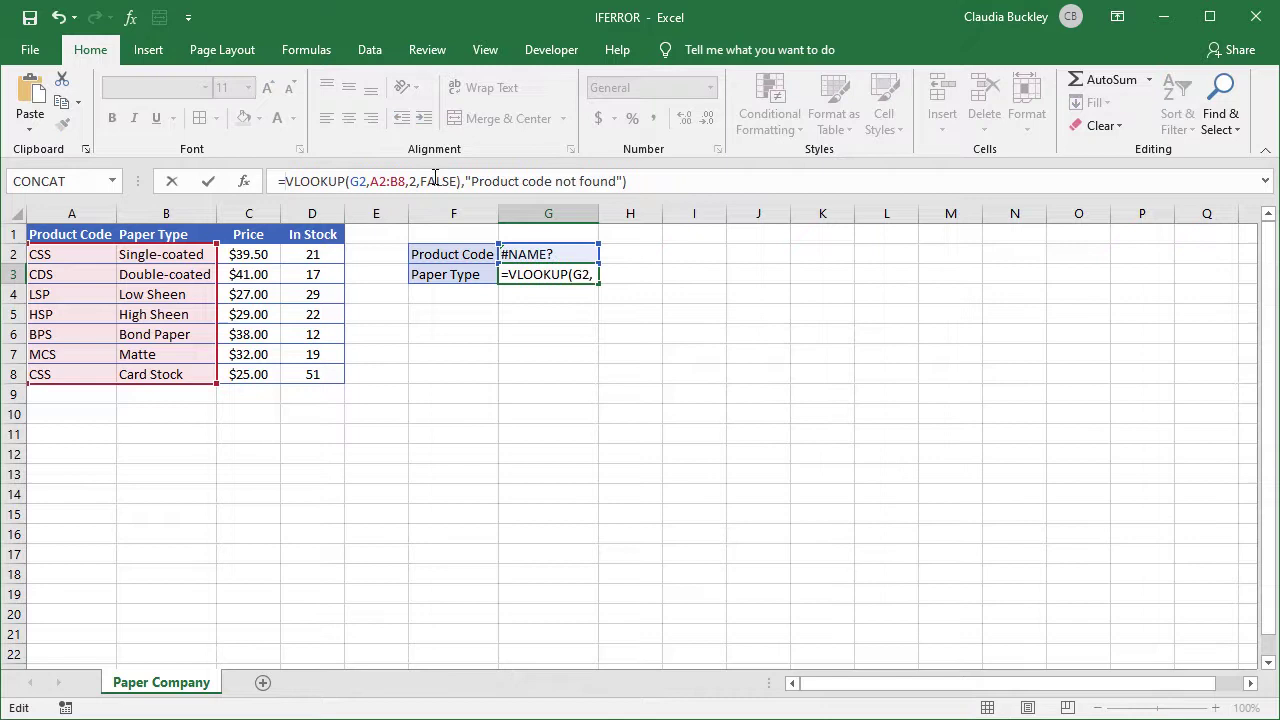
drag(462, 181, 652, 184)
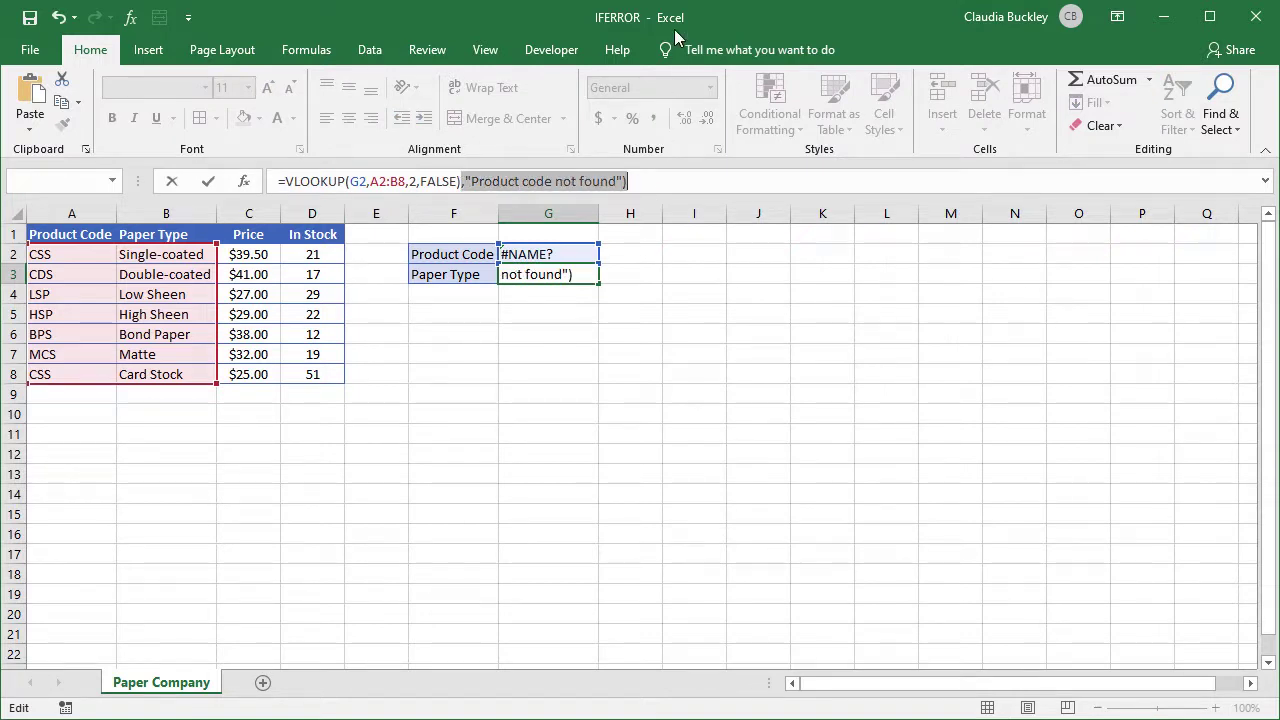
key(Delete)
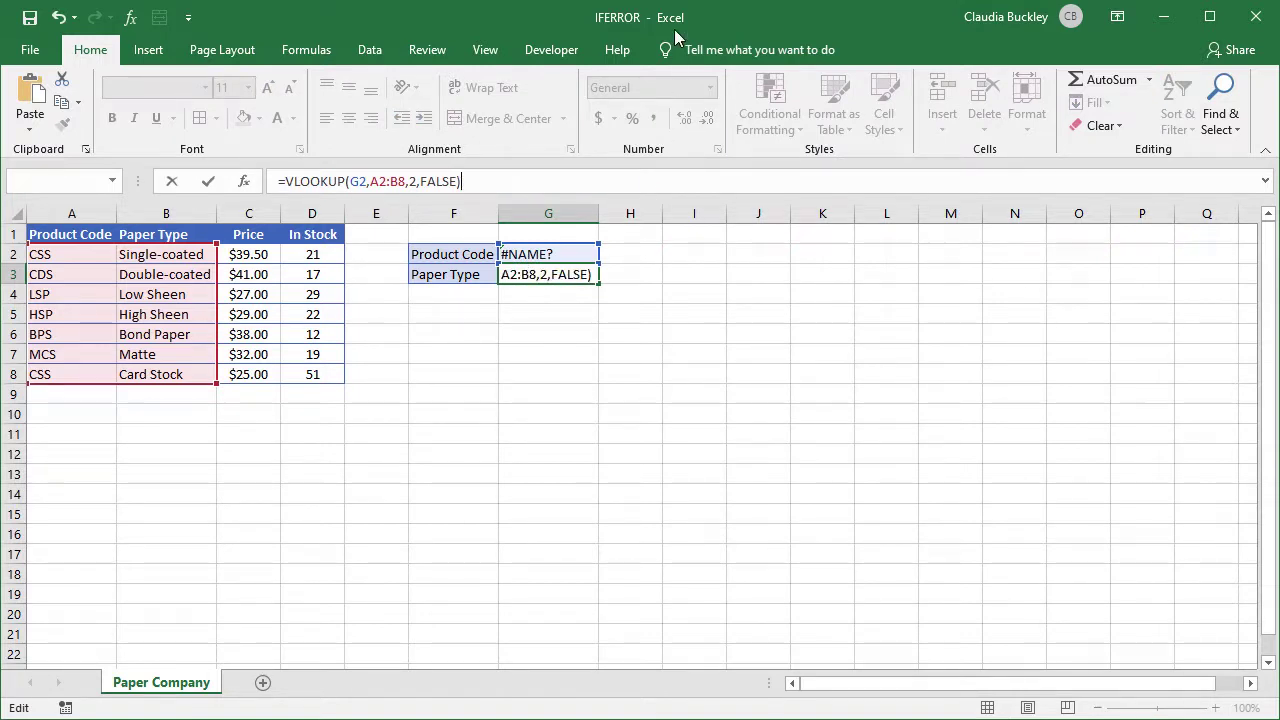
key(ctrl+Return)
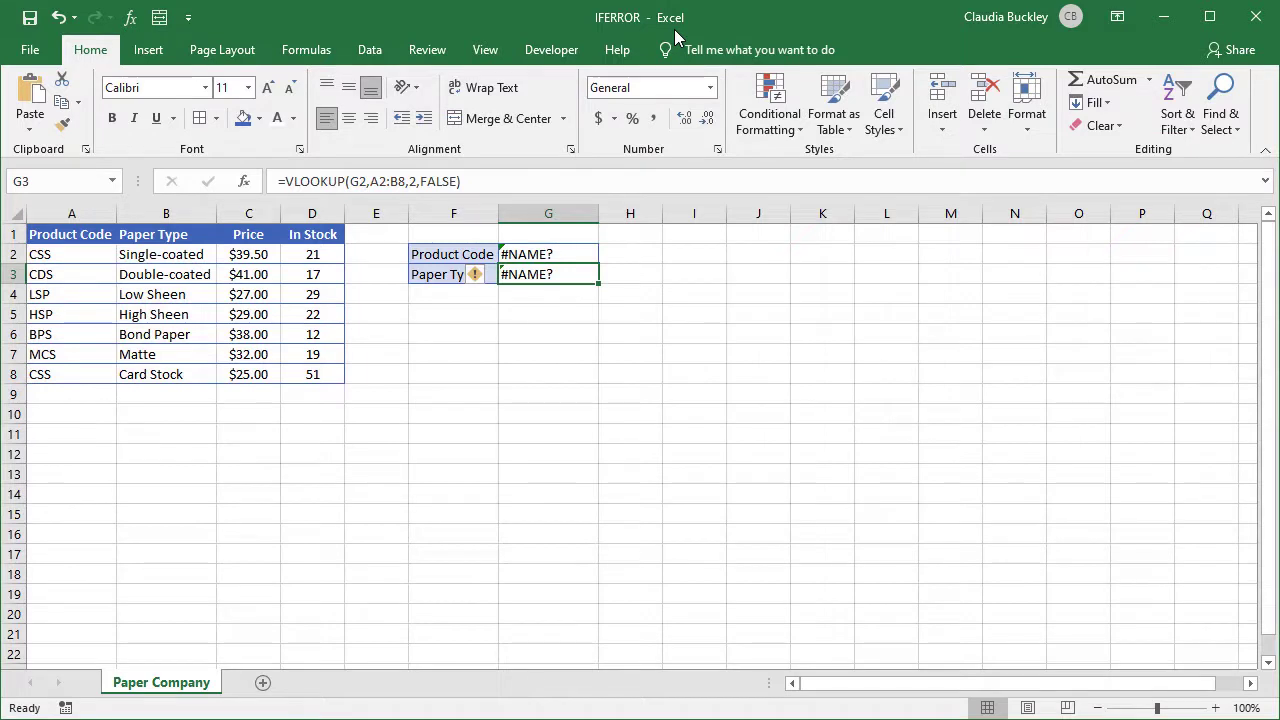
key(Up)
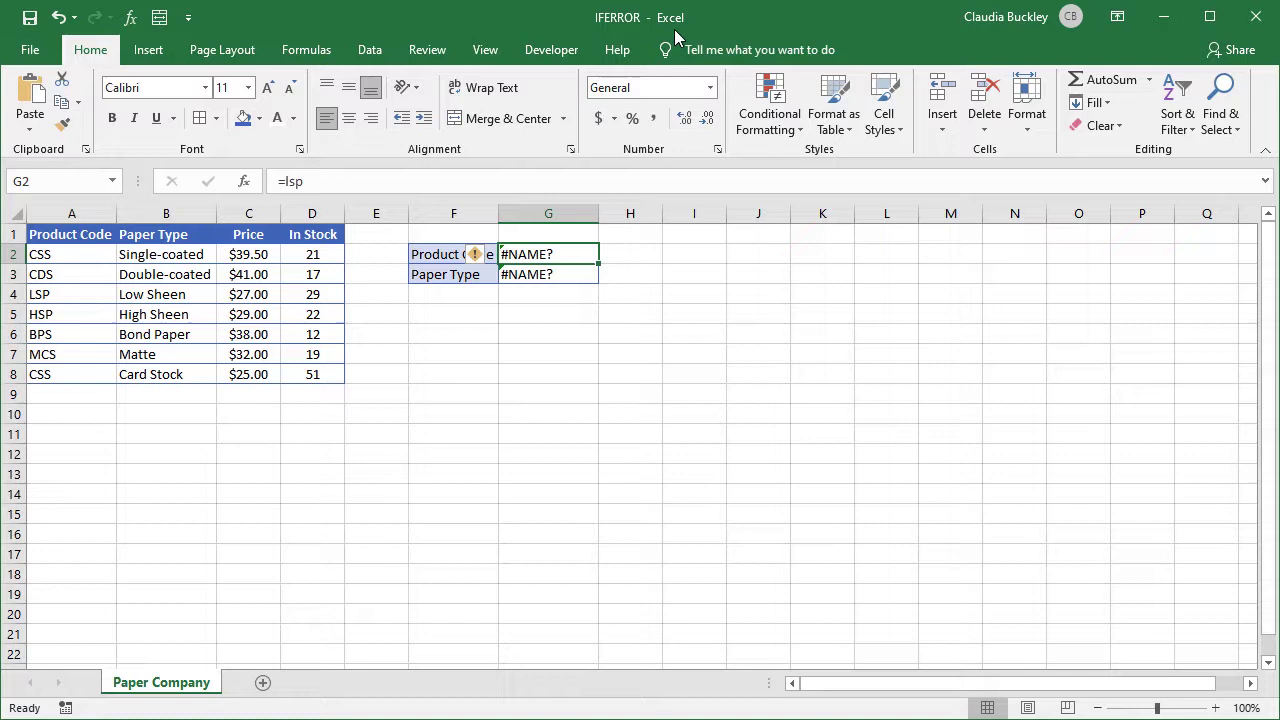
key(Down)
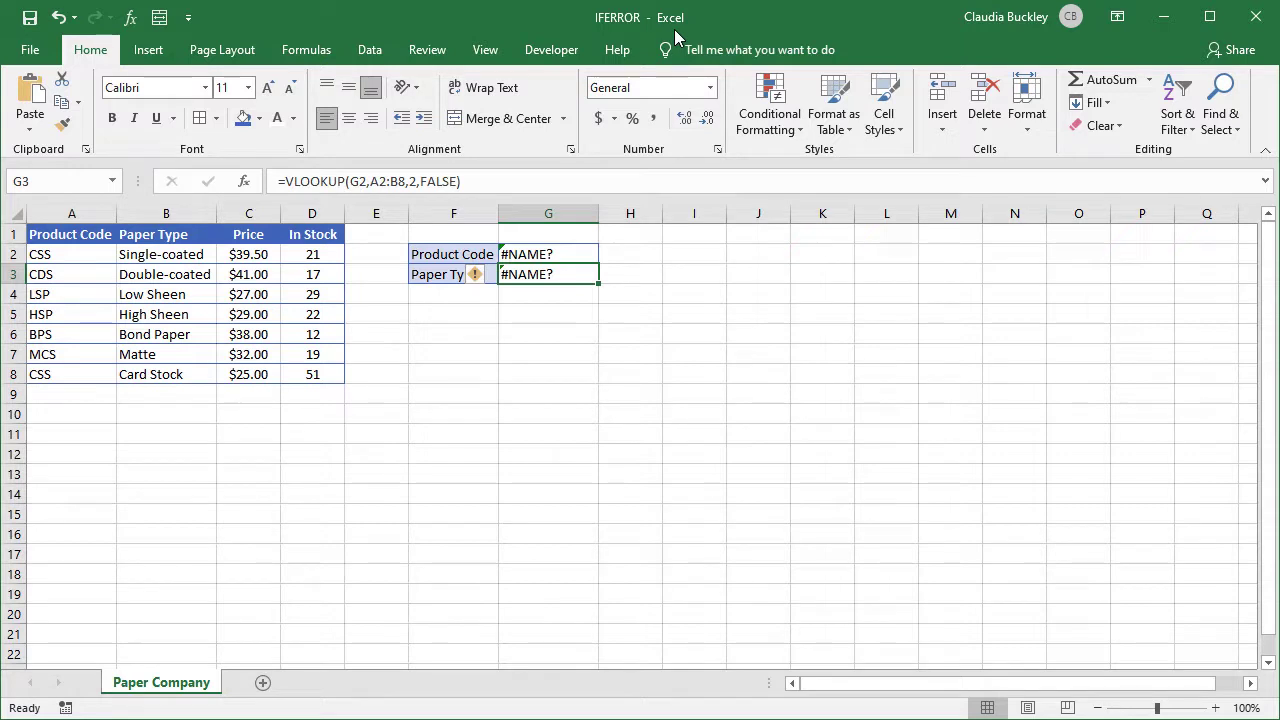
- Remove the equals sign from the product code in G2 so it reads as the plain text lsp
click(568, 254)
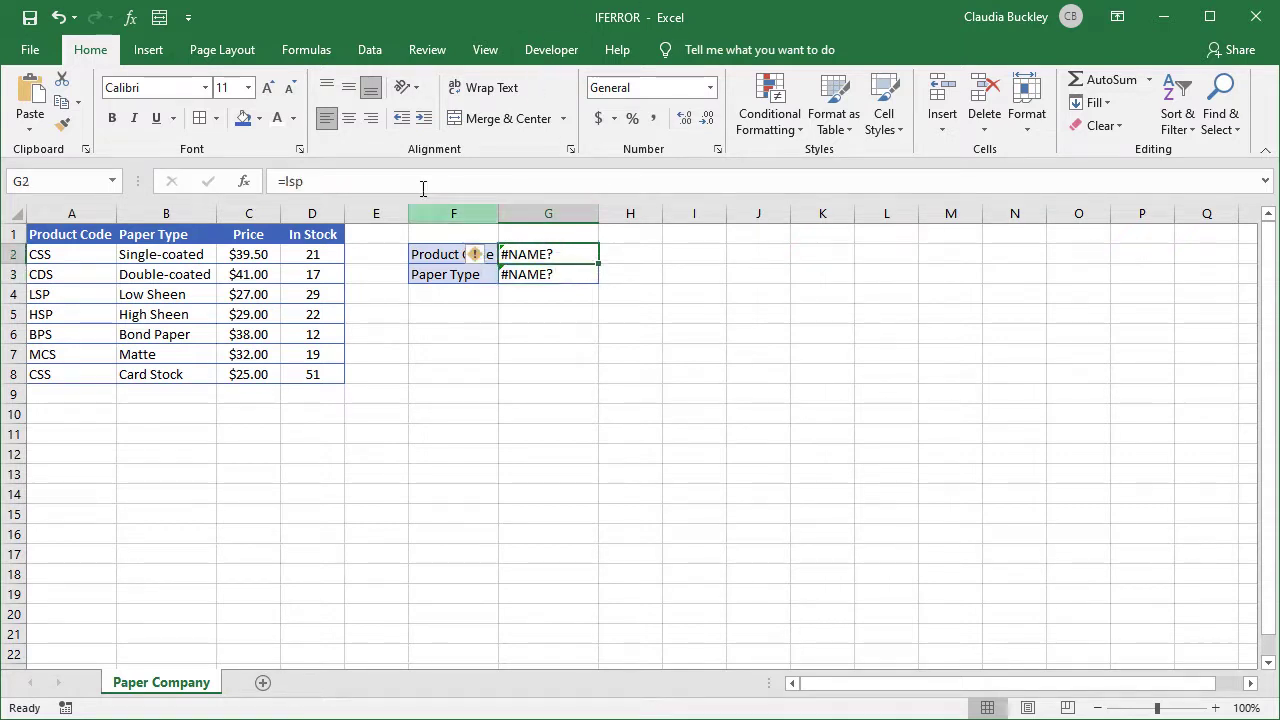
click(288, 181)
key(BackSpace)
key(Return)
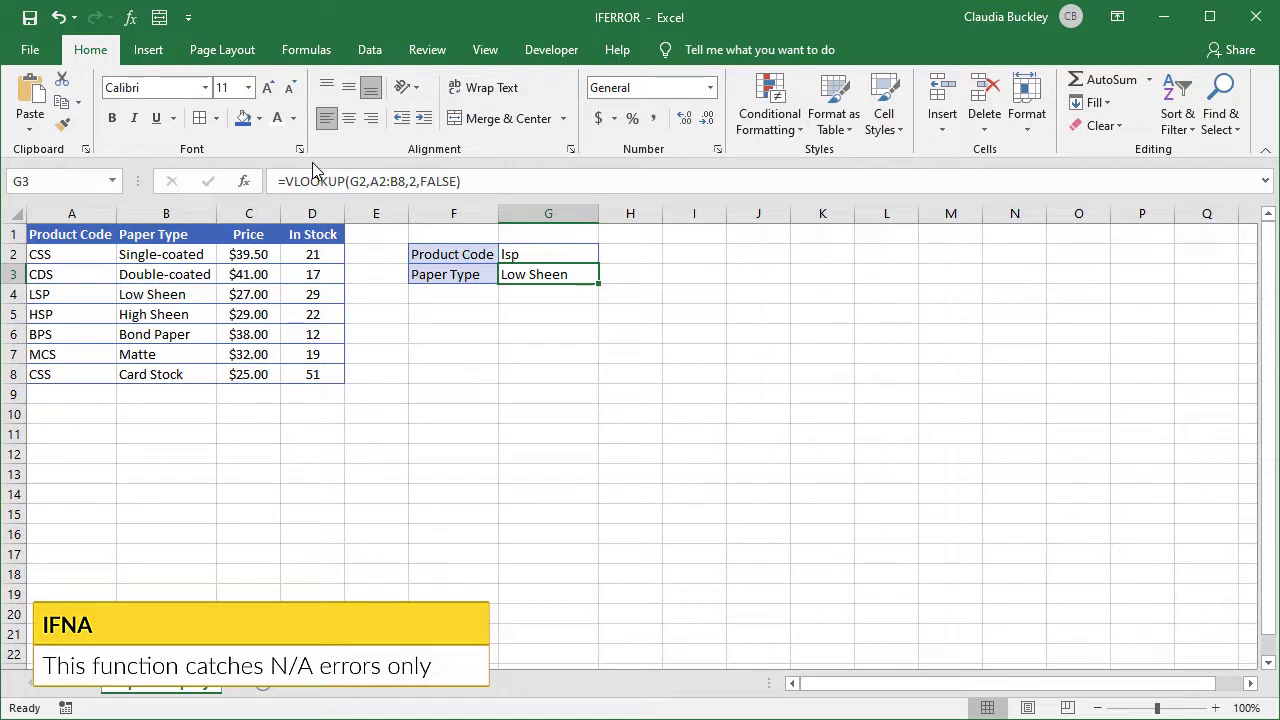
- Change the Paper Type formula in G3 to =IFNA(VLOOKUP(G2,A2:B8,2,FALSE),"Product code not found")
click(289, 180)
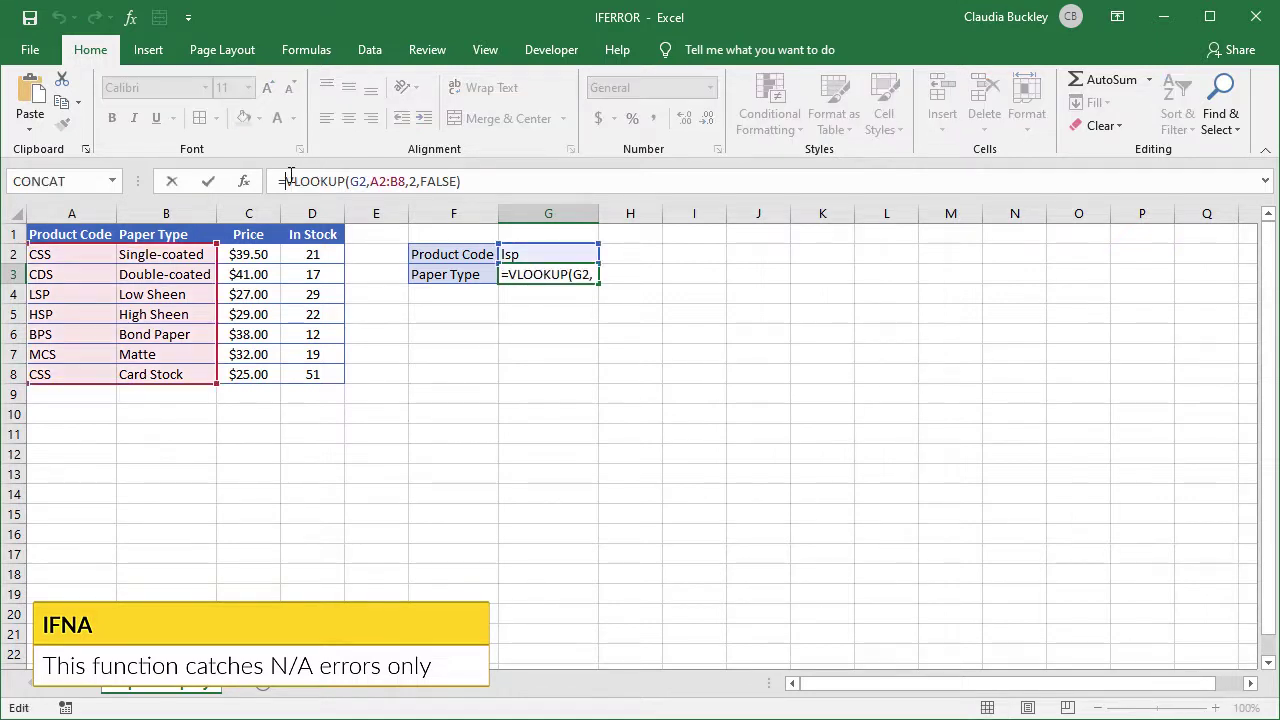
text(i)
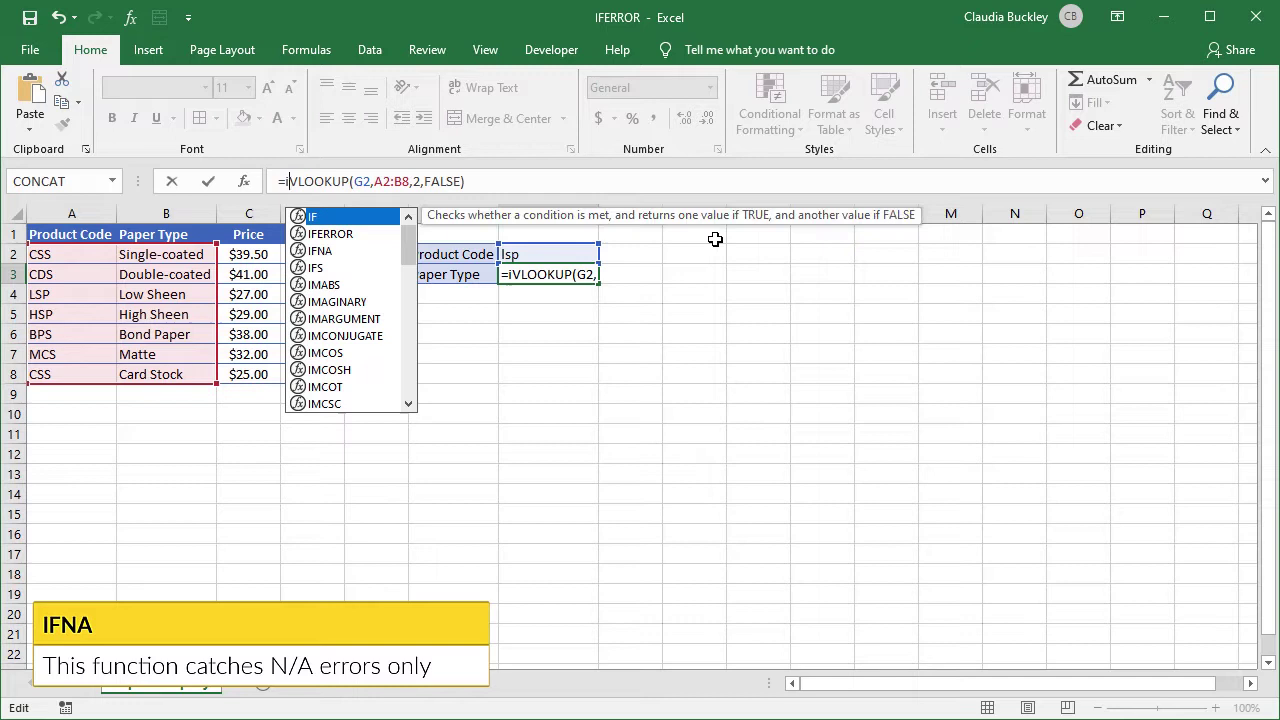
text(fna()
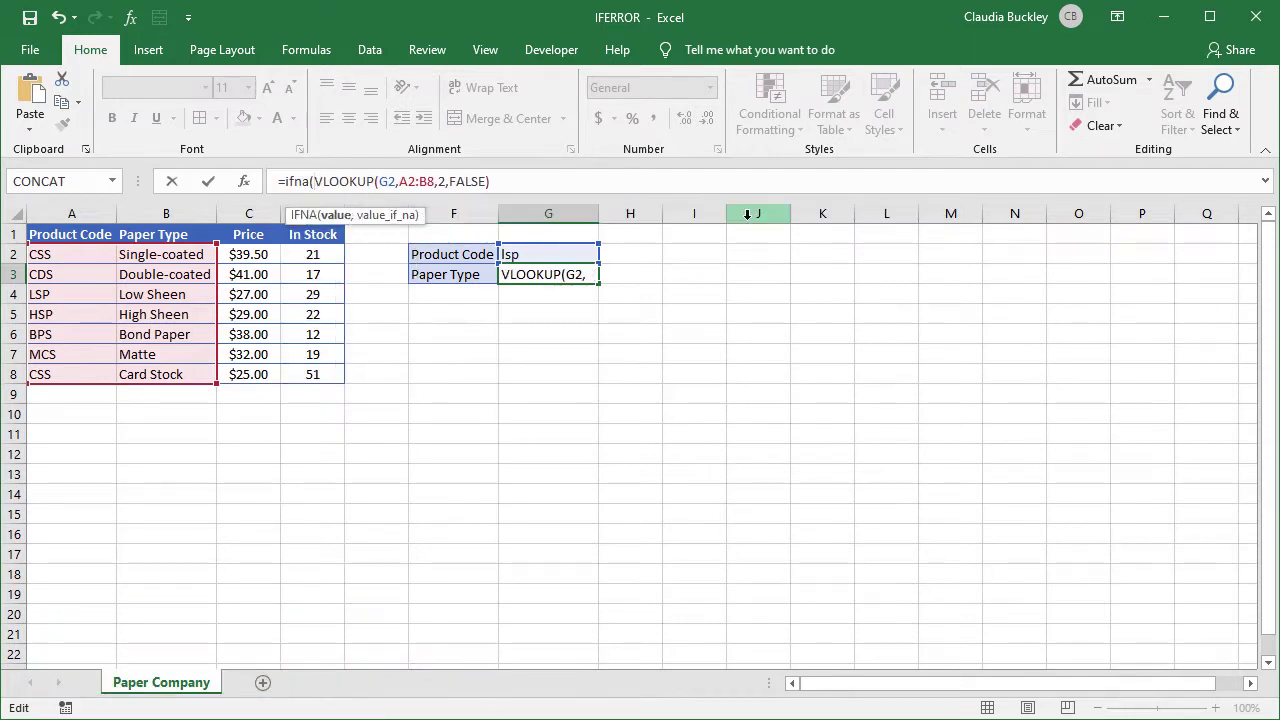
click(528, 182)
text(,)
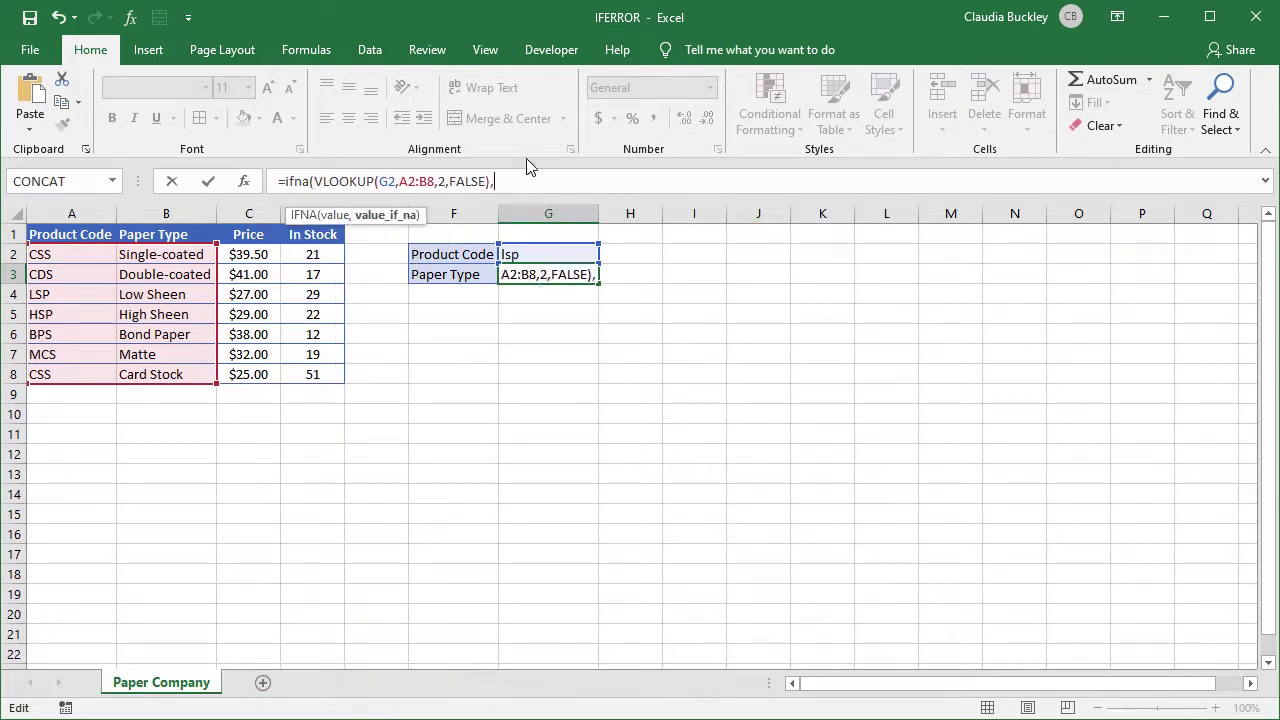
text(")
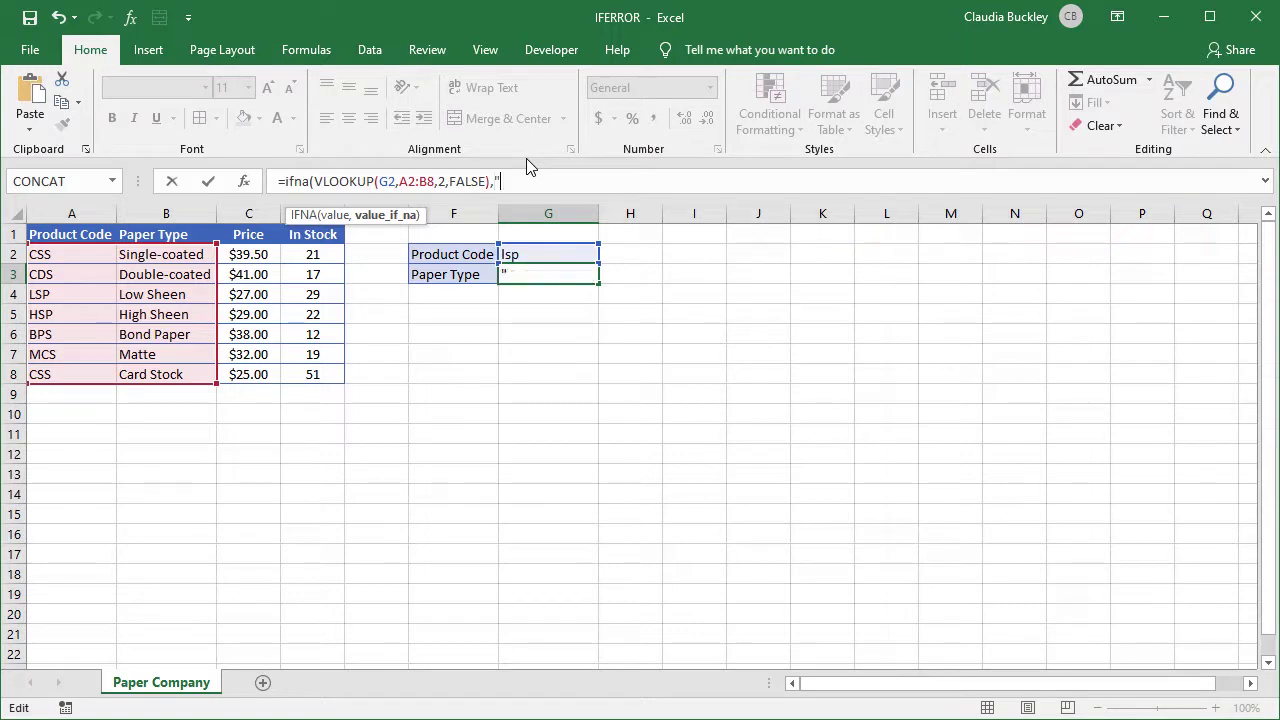
text(Product code not found"))
key(Return)
- Replace the product code in G2 with =lsp to test the IFNA formula against a name error
key(Up)
key(Up)
text(=)
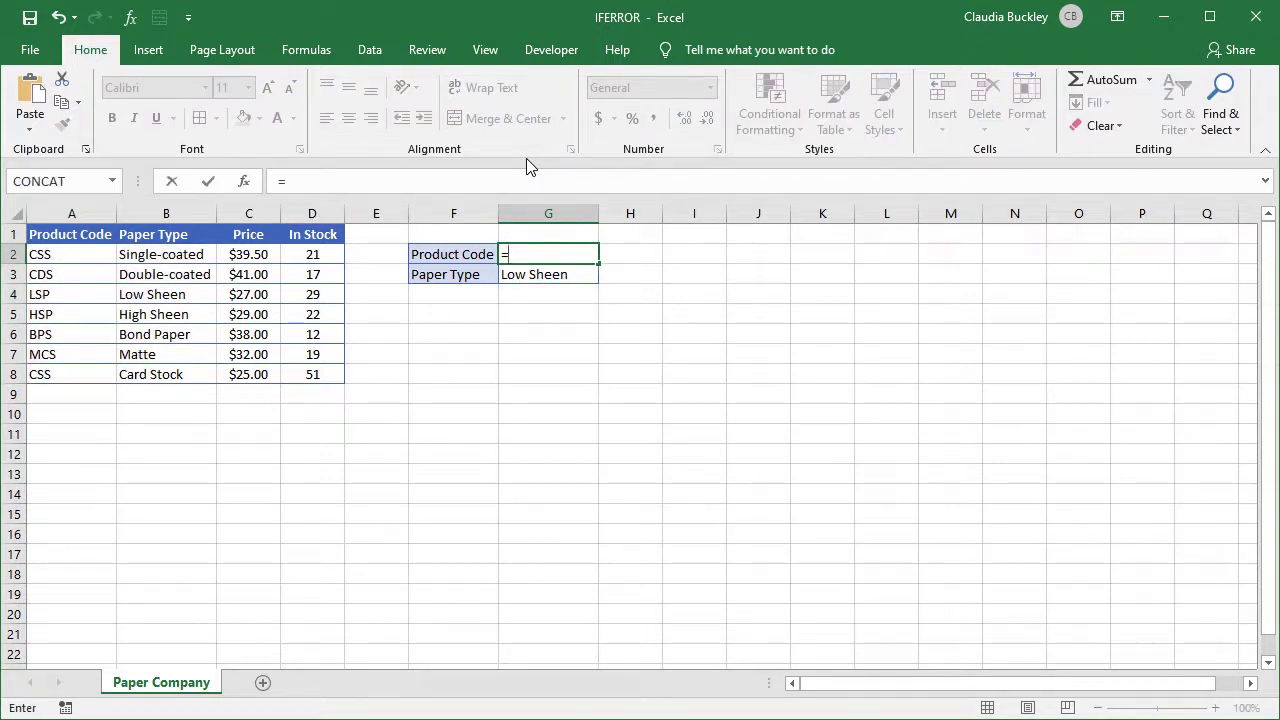
text(lsp)
key(Return)
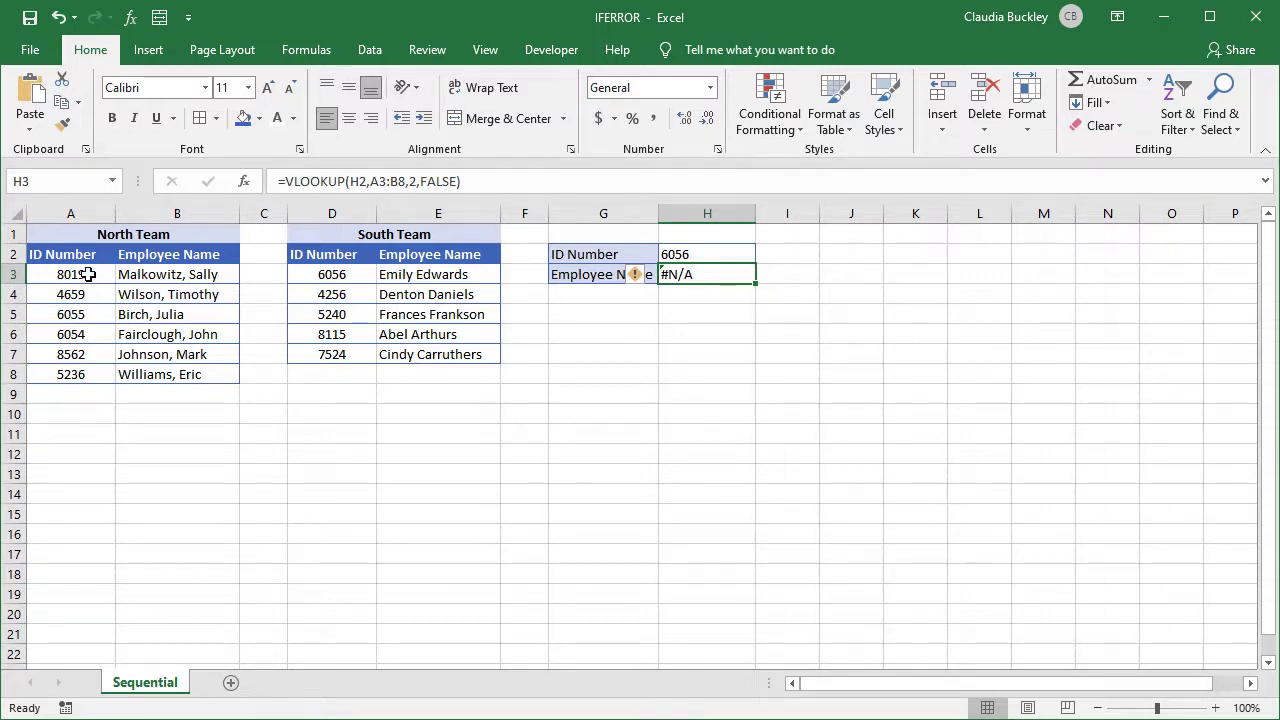
- Examine the North Team and South Team data ranges and the Employee Name lookup formula in H3 on the Sequential sheet
drag(85, 274, 193, 371)
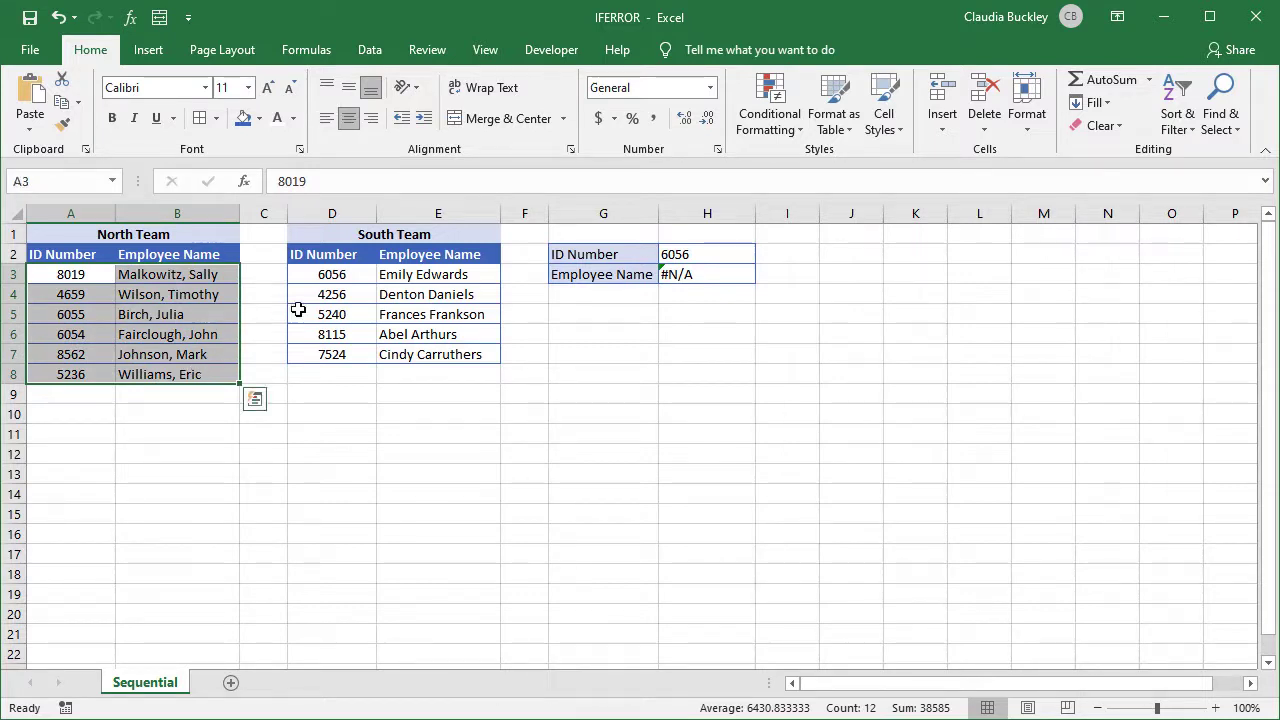
drag(325, 278, 415, 352)
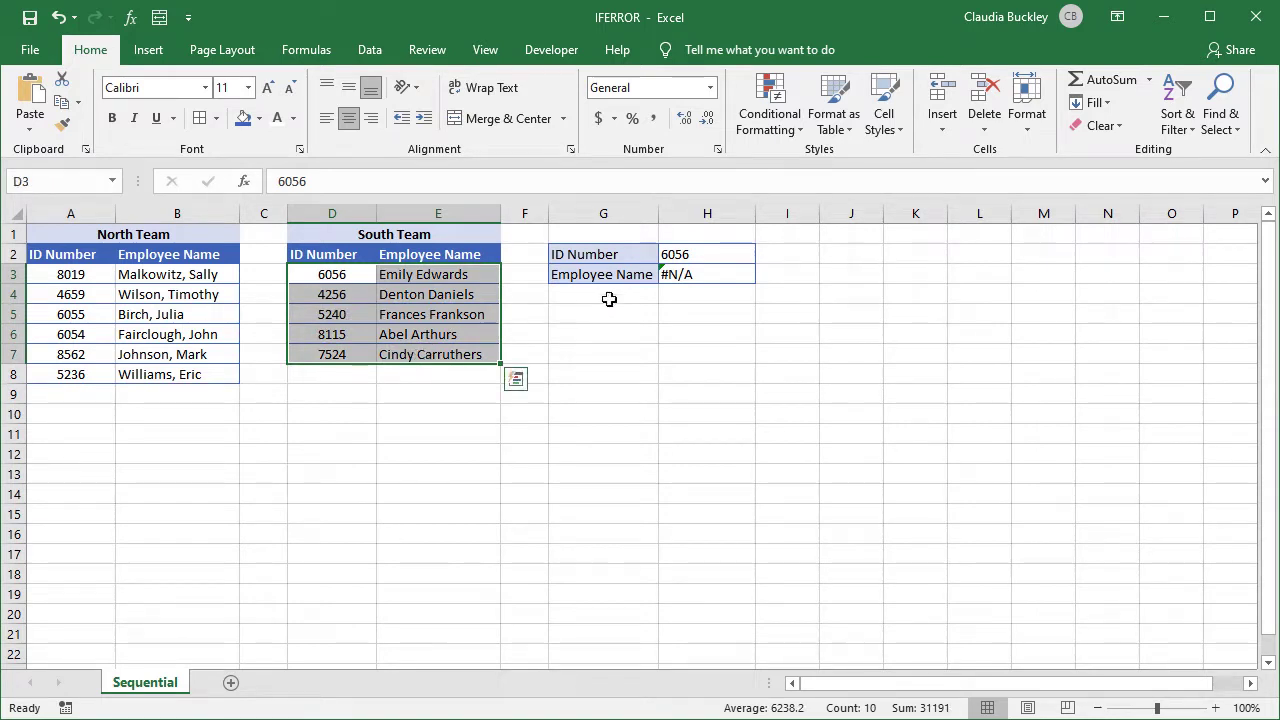
click(686, 276)
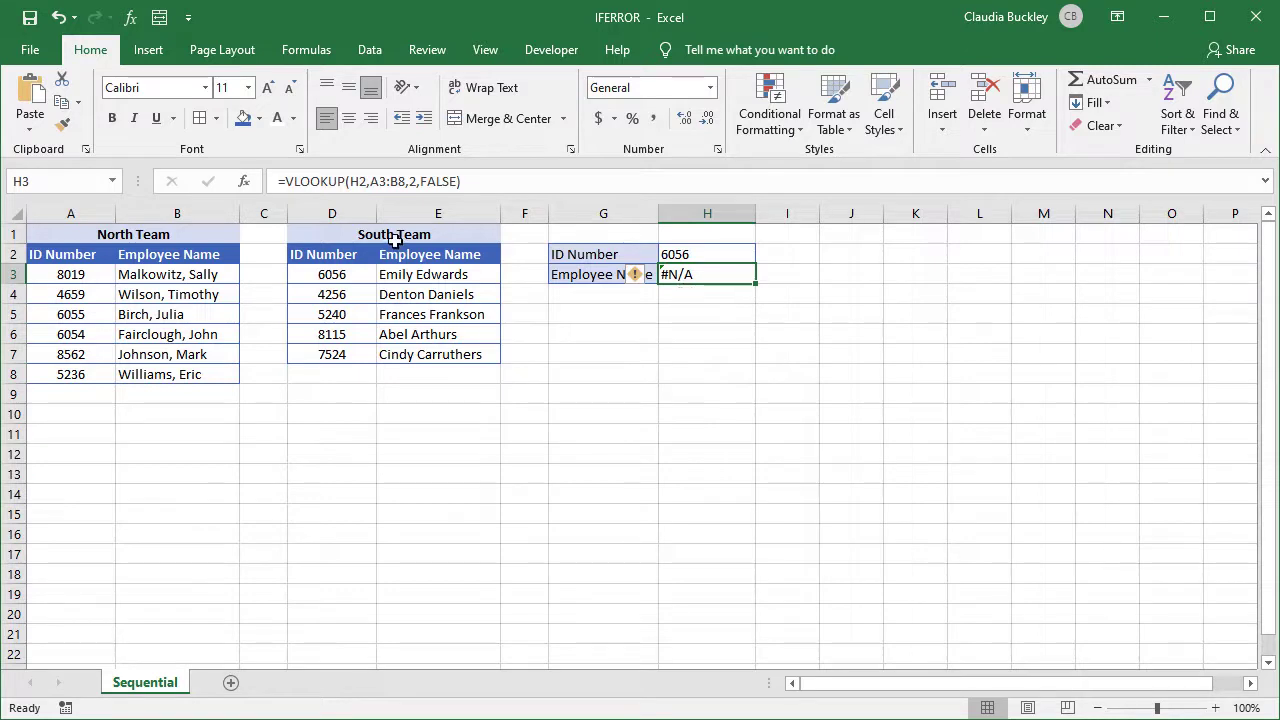
- Wrap the North Team VLOOKUP formula in H3 in an IFERROR function, up to its value_if_error argument
click(286, 183)
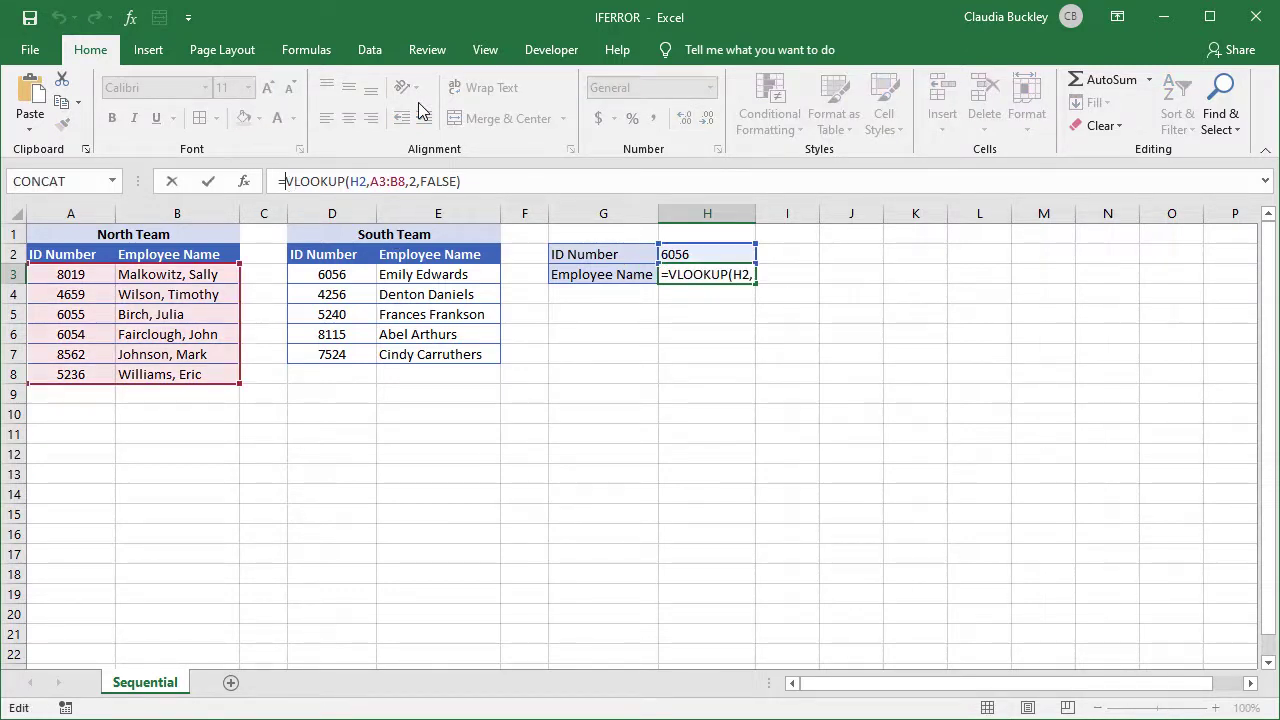
text(ifer)
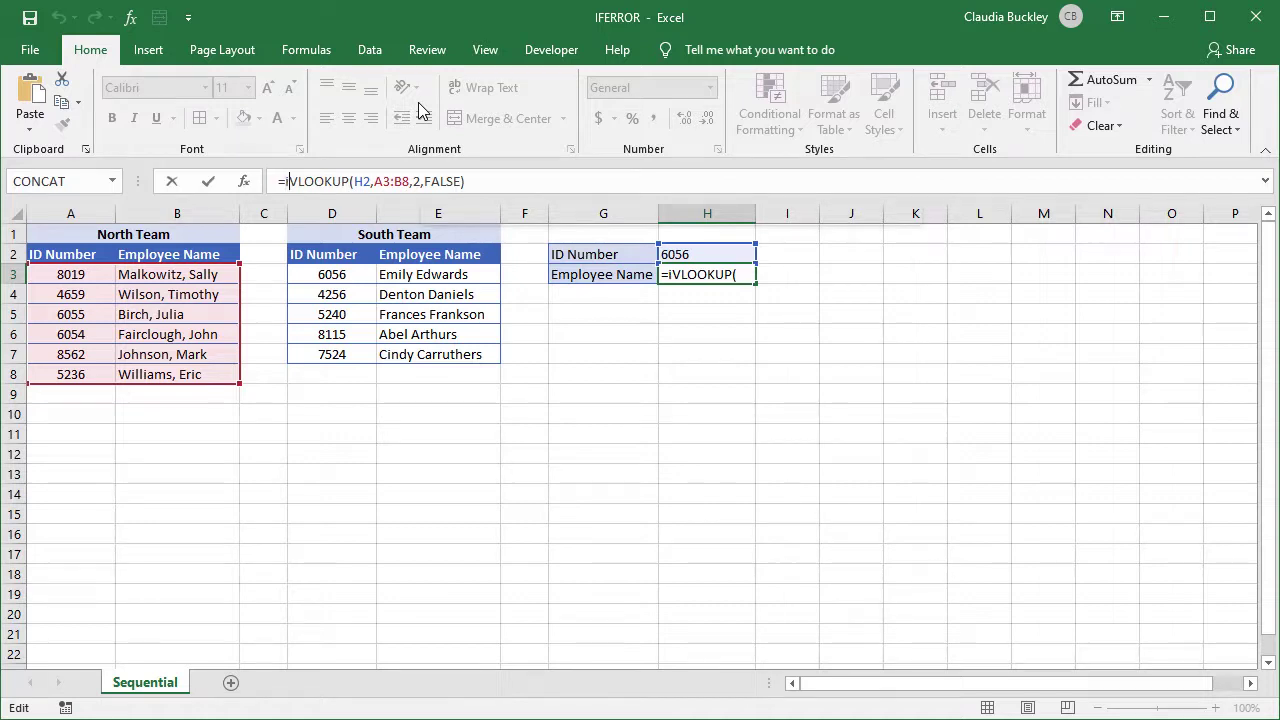
key(Tab)
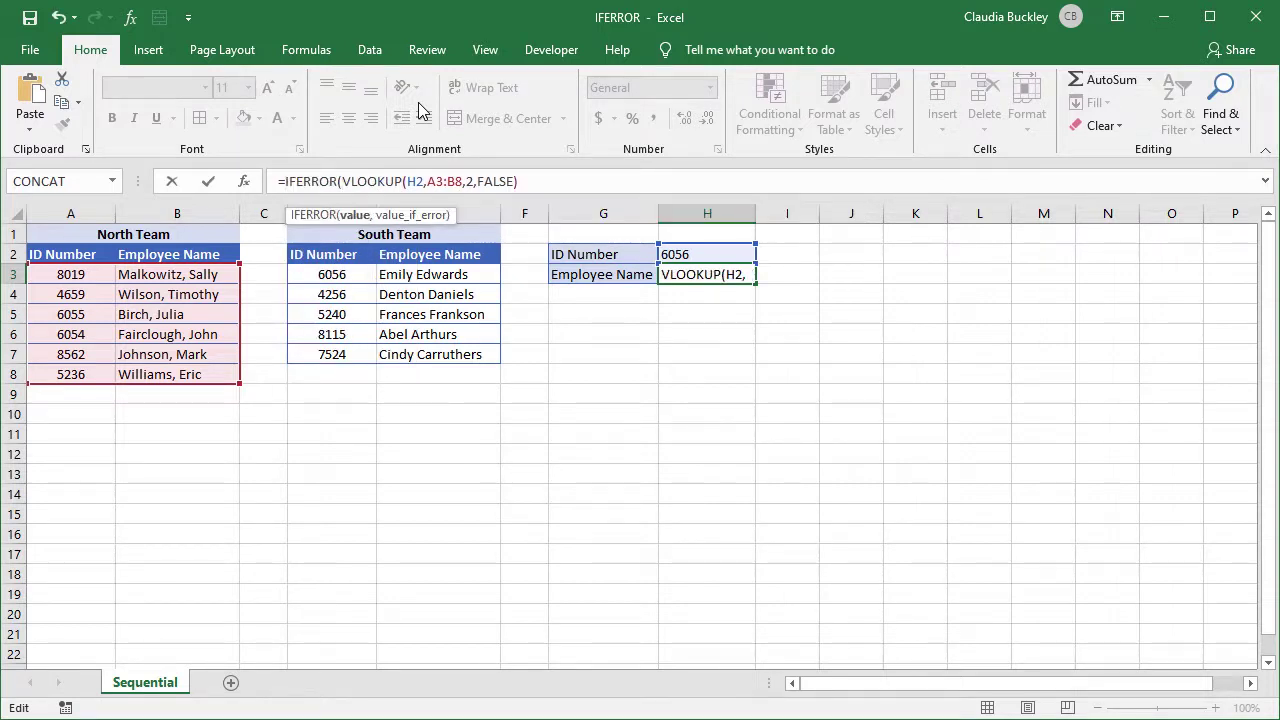
click(538, 182)
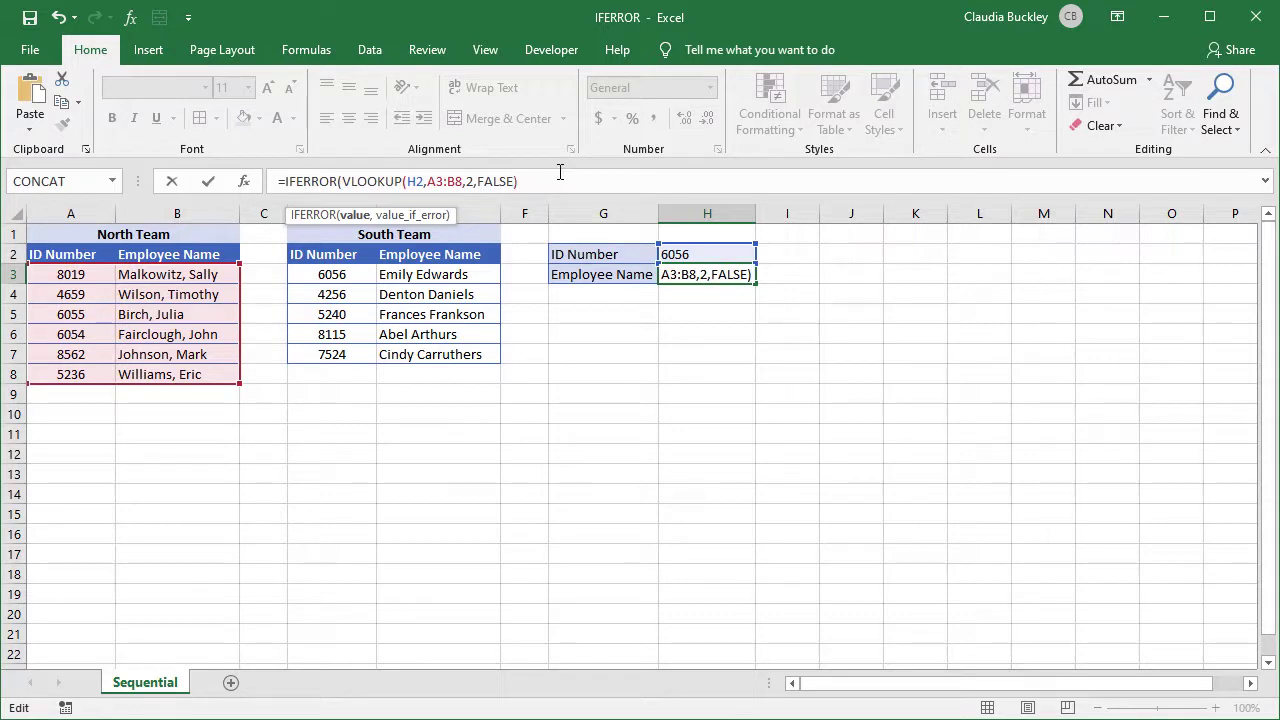
text(,)
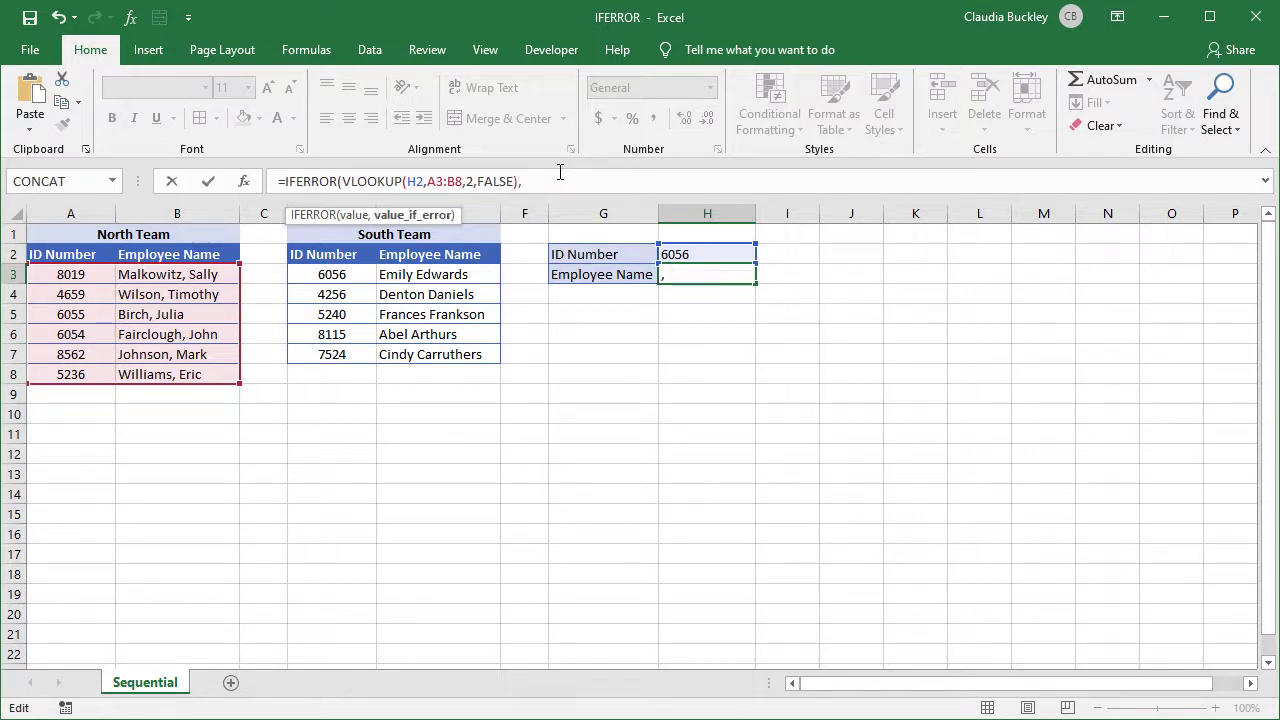
- Complete the IFERROR formula in H3 with VLOOKUP(H2,D3:E7,2,FALSE) as the fallback lookup in the South Team table
text(vlo)
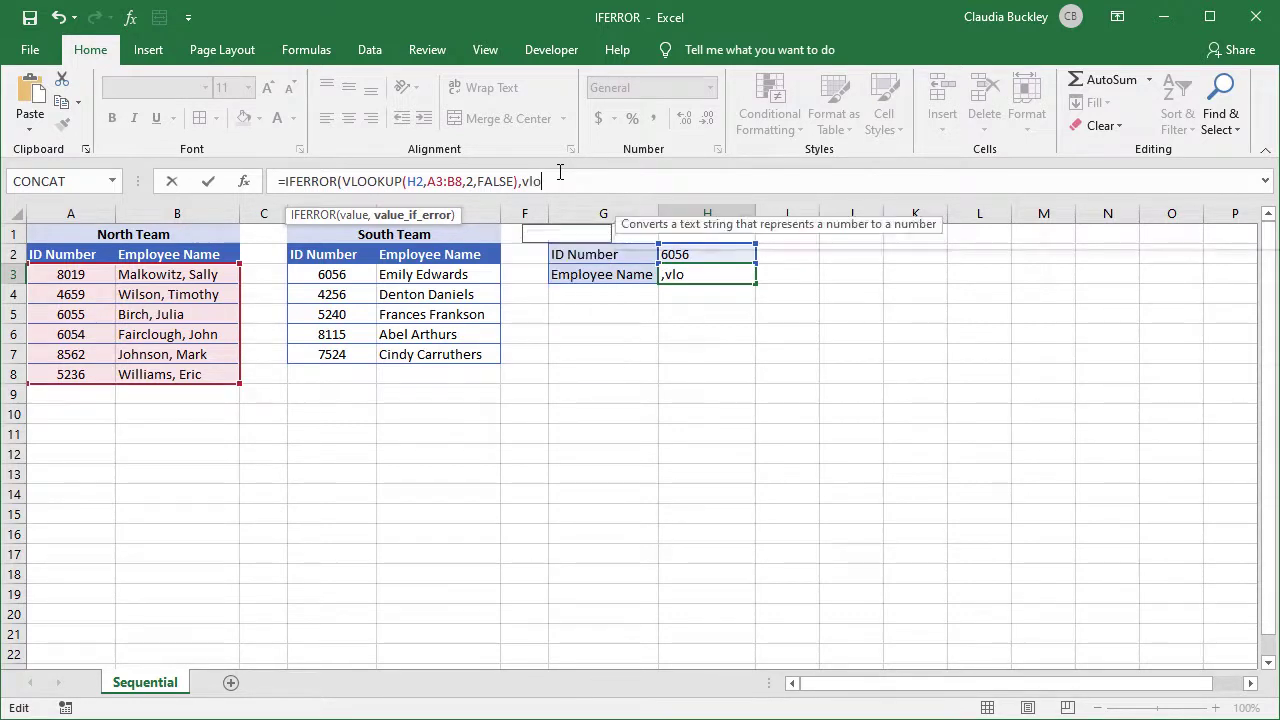
key(Tab)
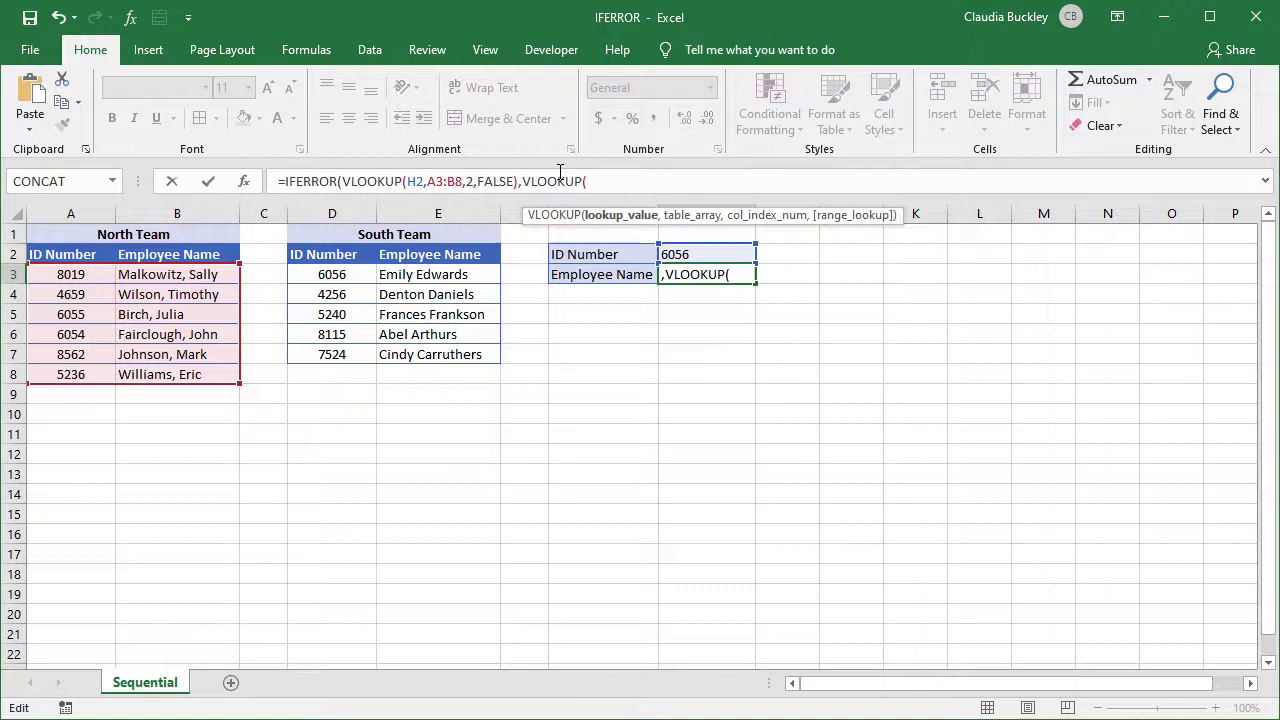
click(731, 253)
text(,)
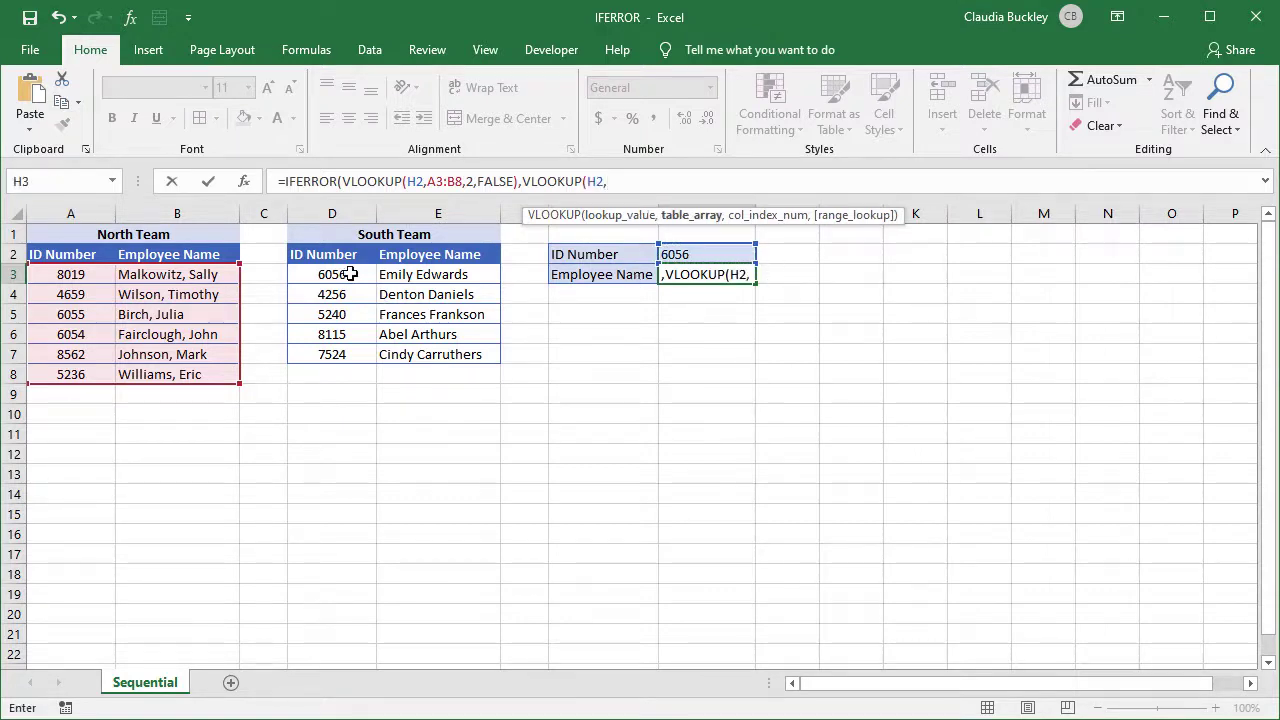
drag(337, 274, 437, 357)
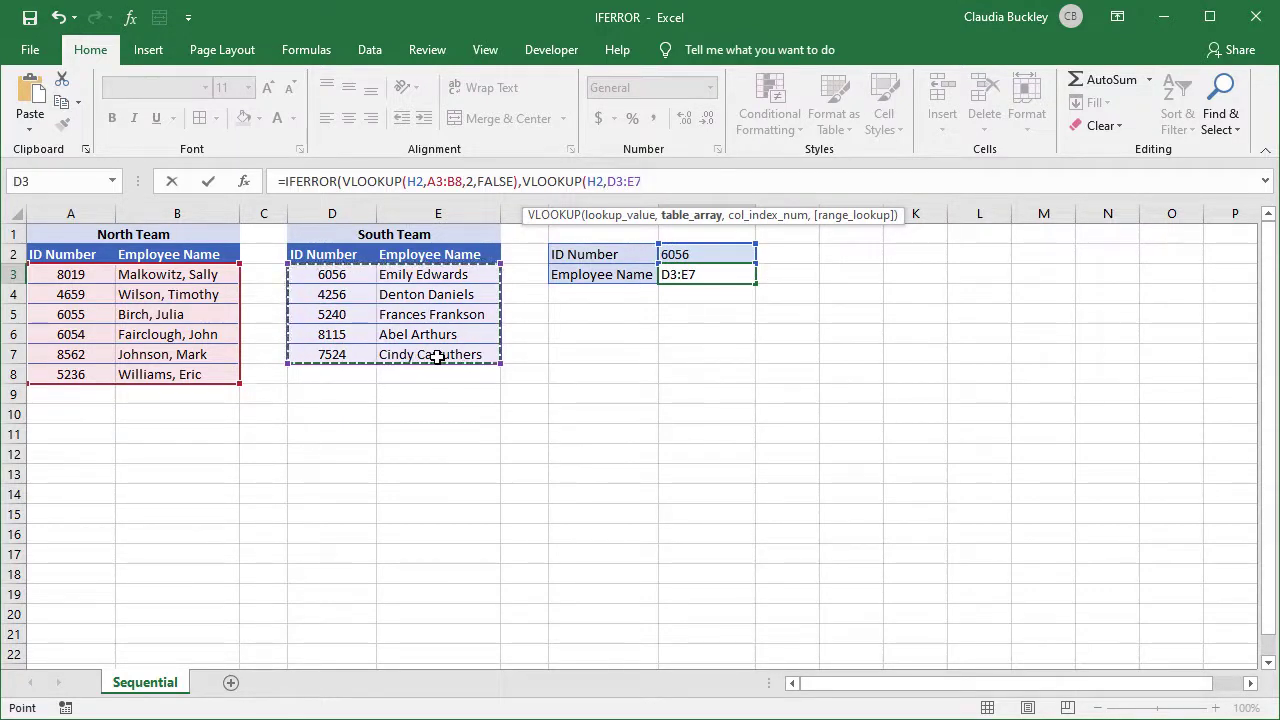
text(,2,f)
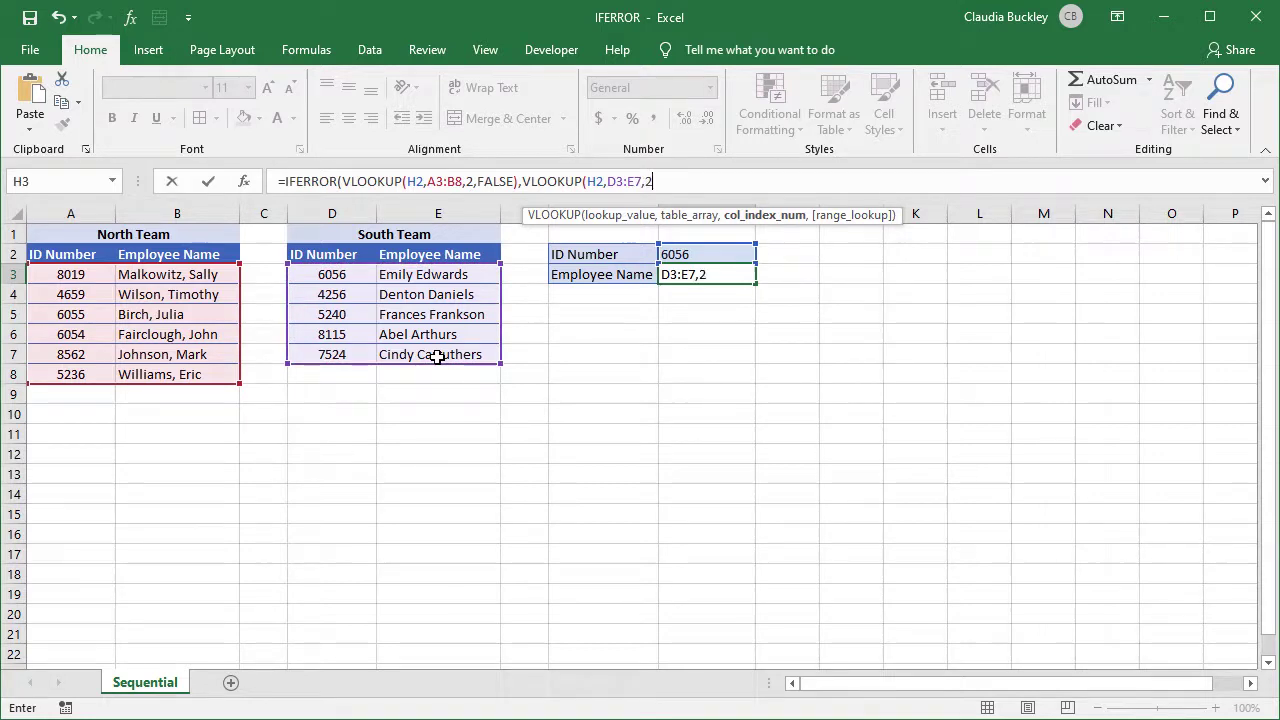
text(alse))
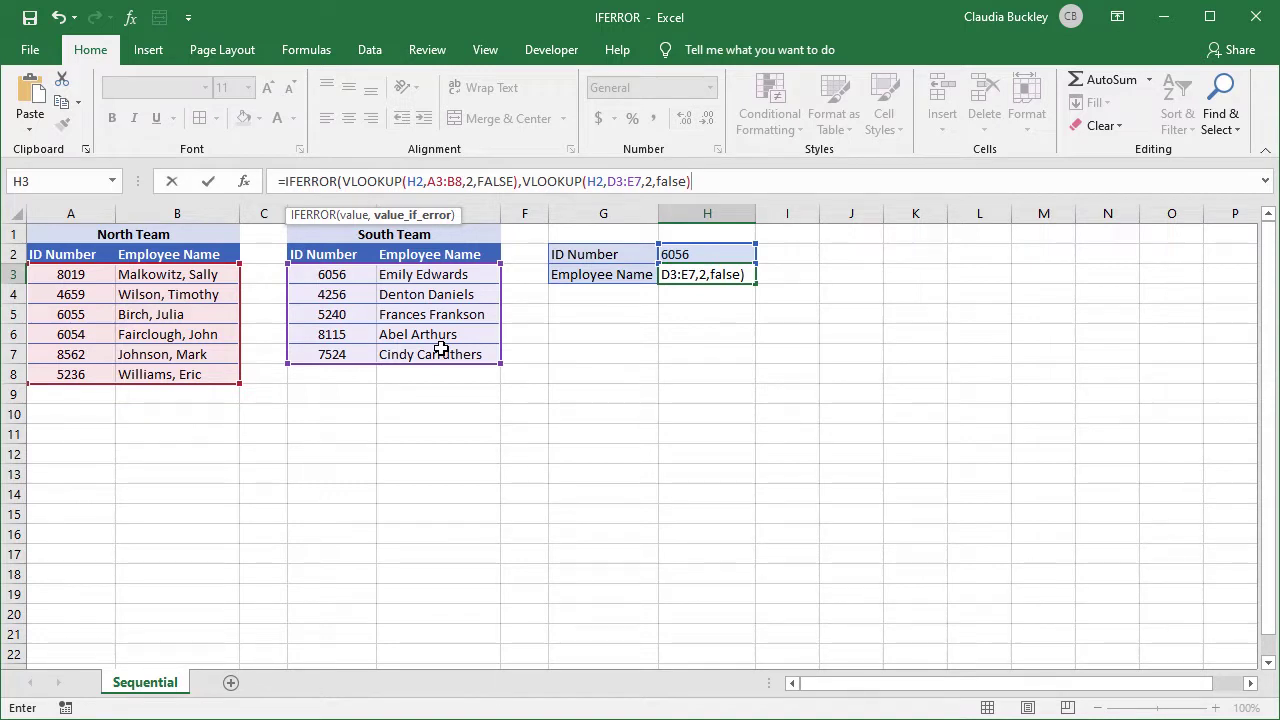
text())
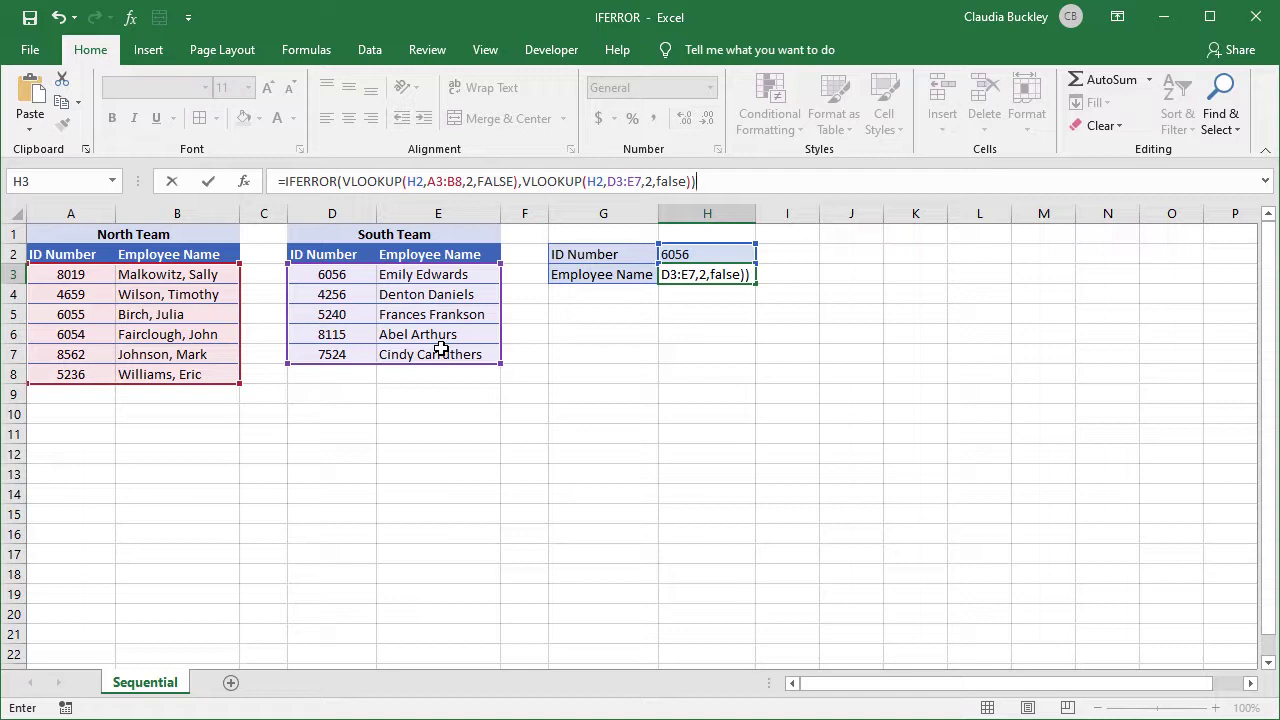
key(Return)
key(Up)
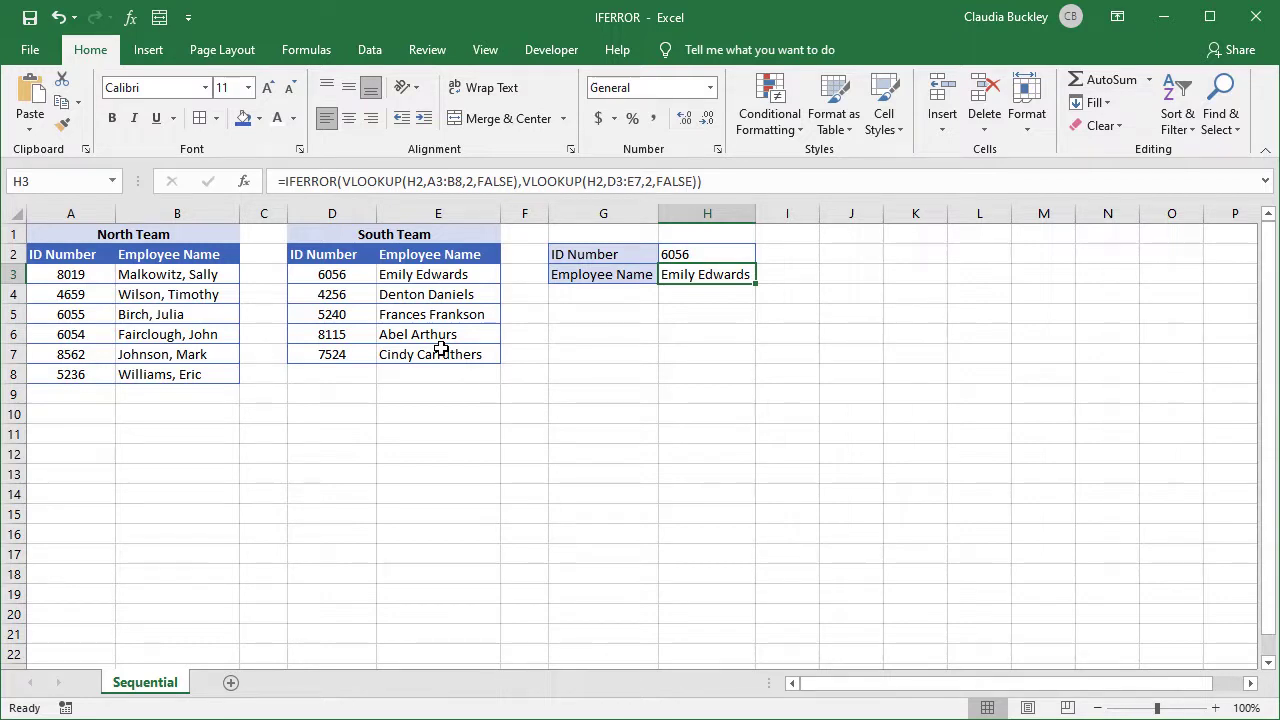
- Replace the ID number in H2 with one that is in neither team table to test the sequential lookup
key(Up)
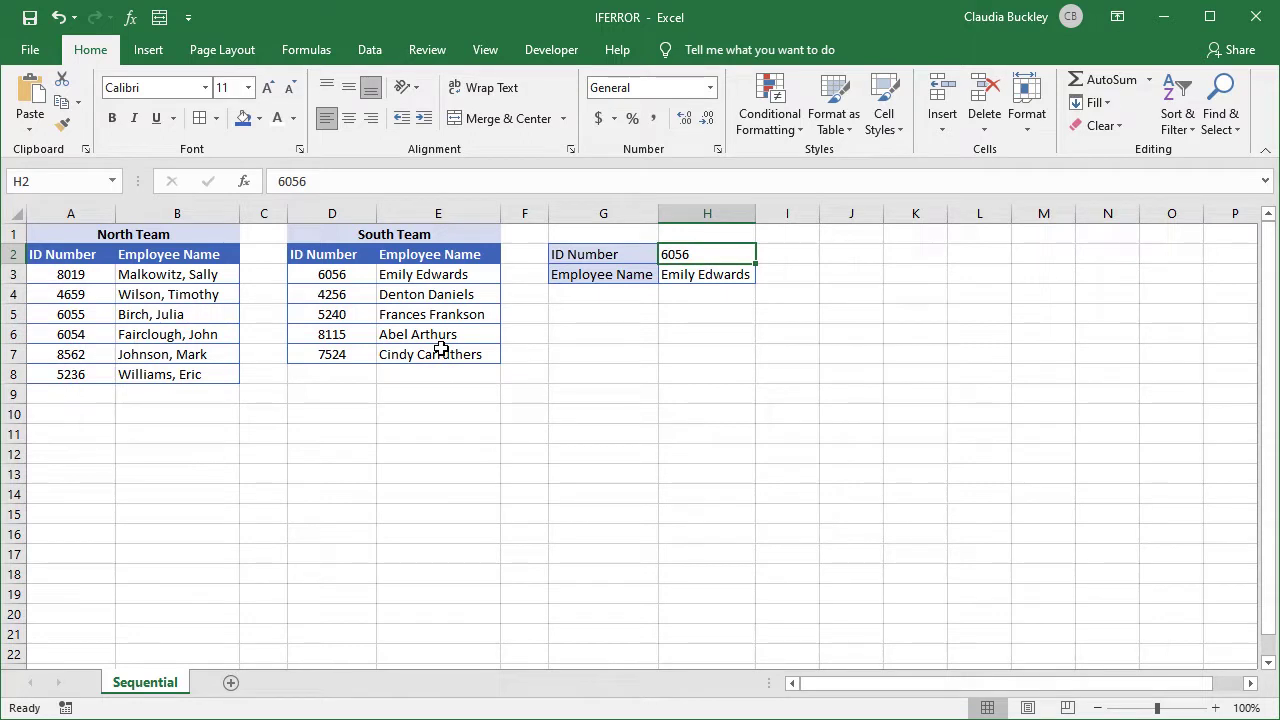
text(8)
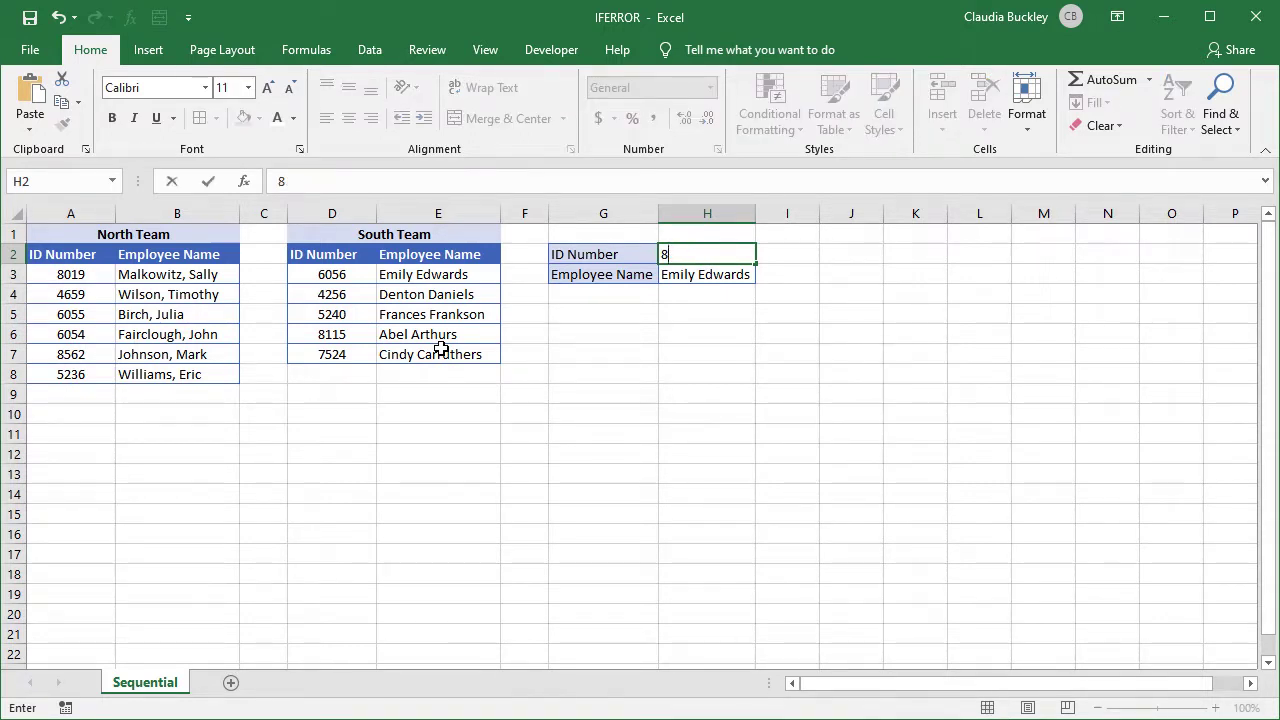
text(111)
key(Return)
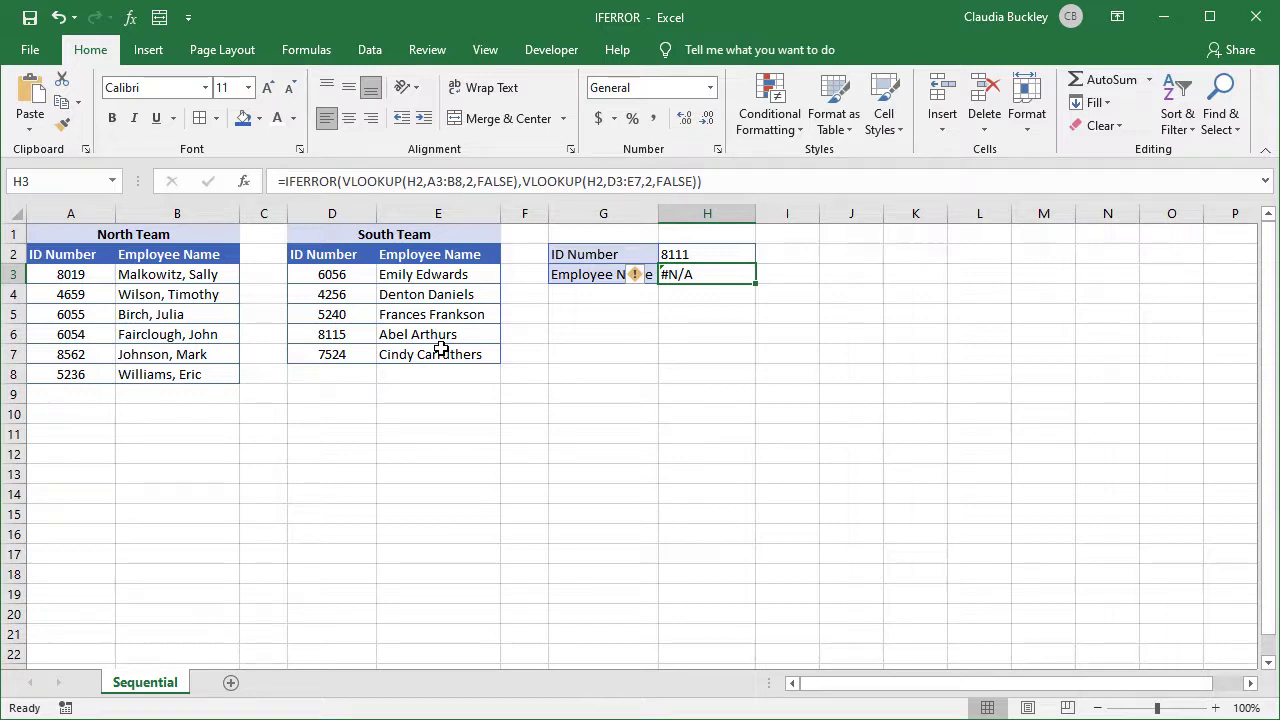
- Nest the South Team VLOOKUP in H3 inside a second IFERROR that returns "ID number not found"
click(530, 182)
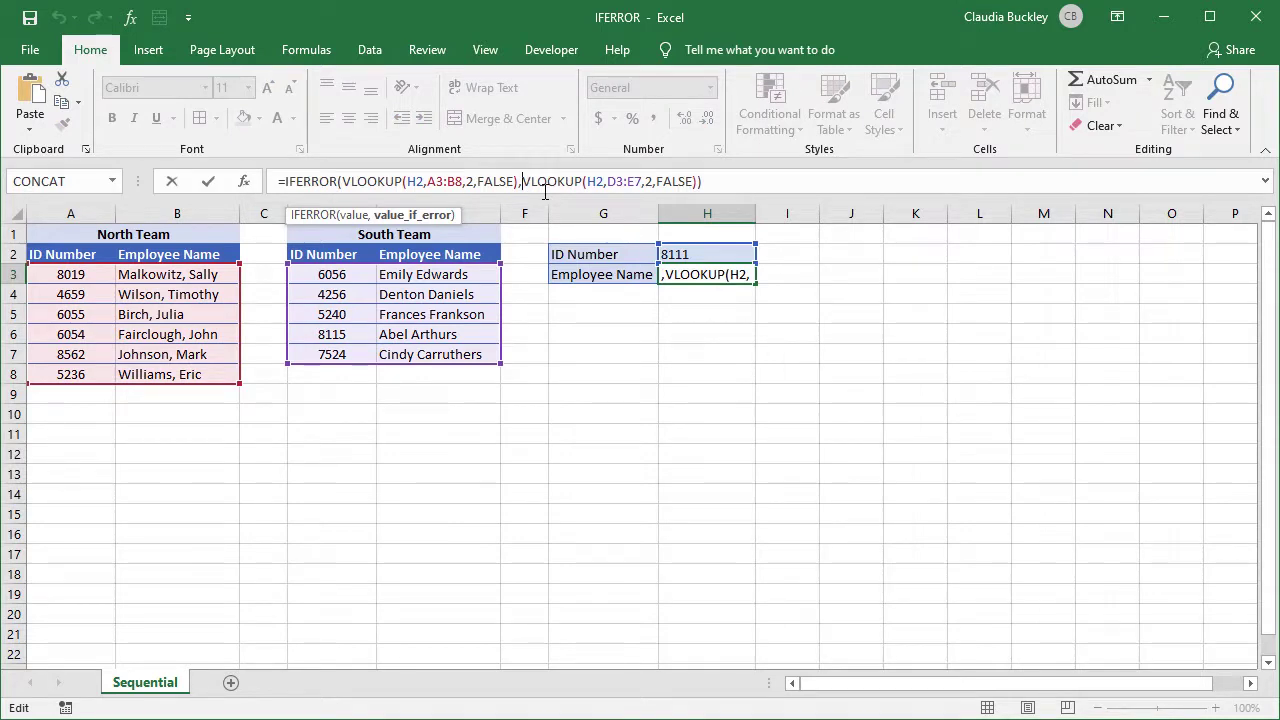
text(iferr)
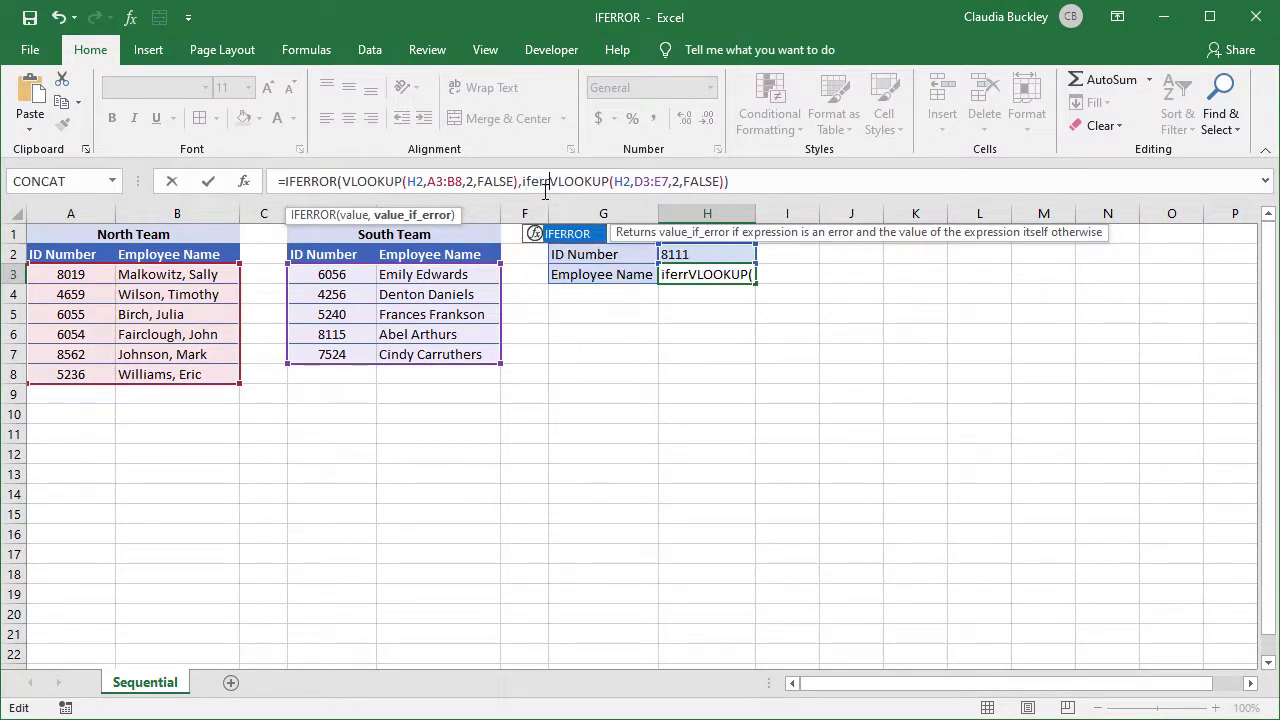
key(Tab)
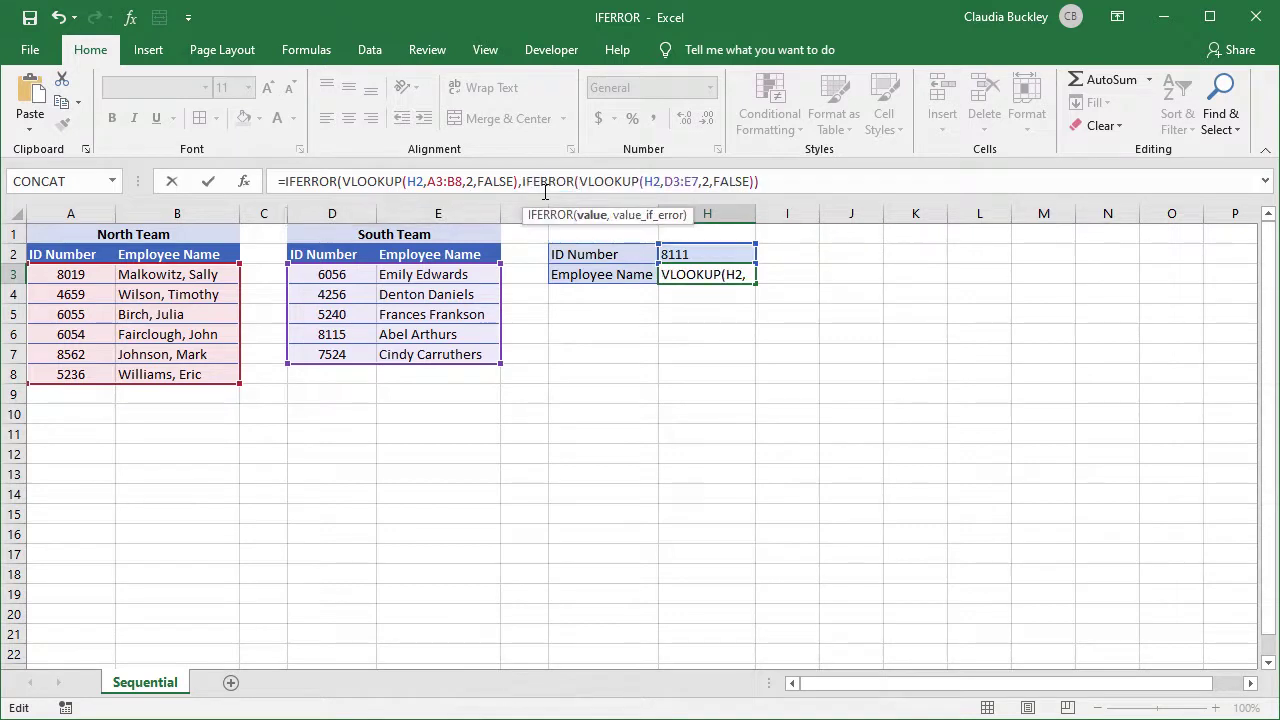
click(770, 188)
key(Left)
text(,)
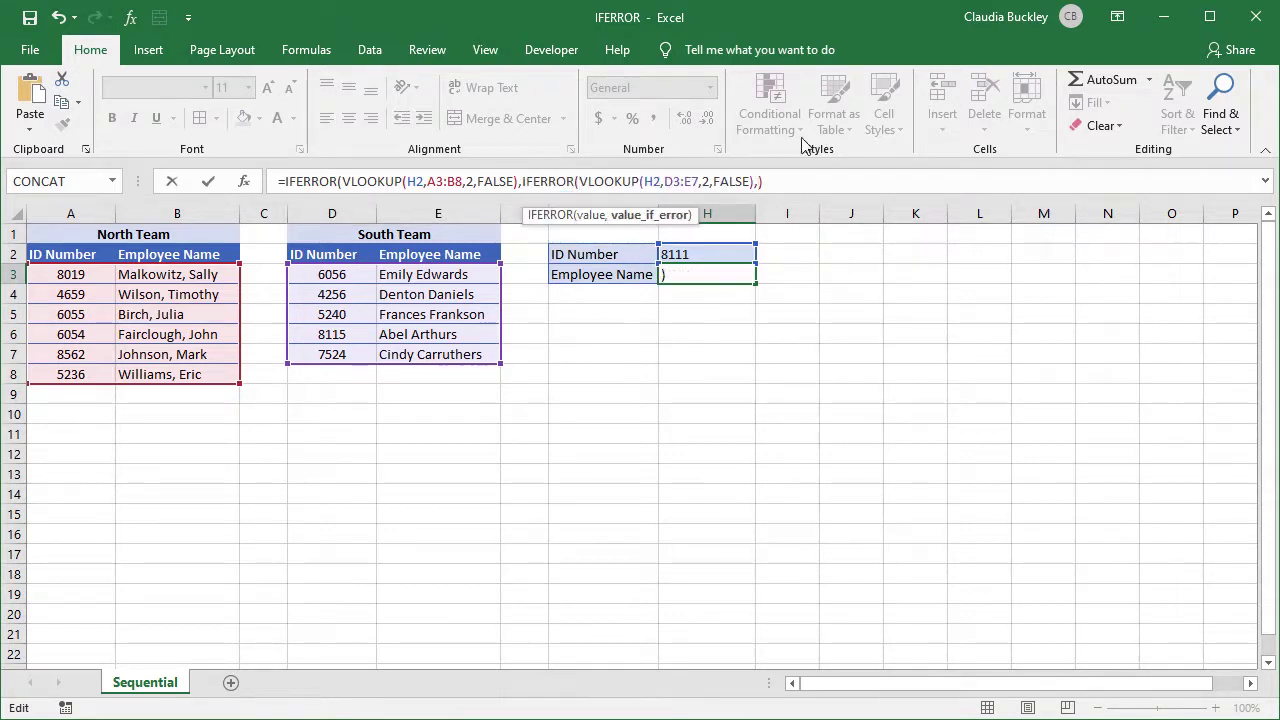
text("ID )
text(number not fou)
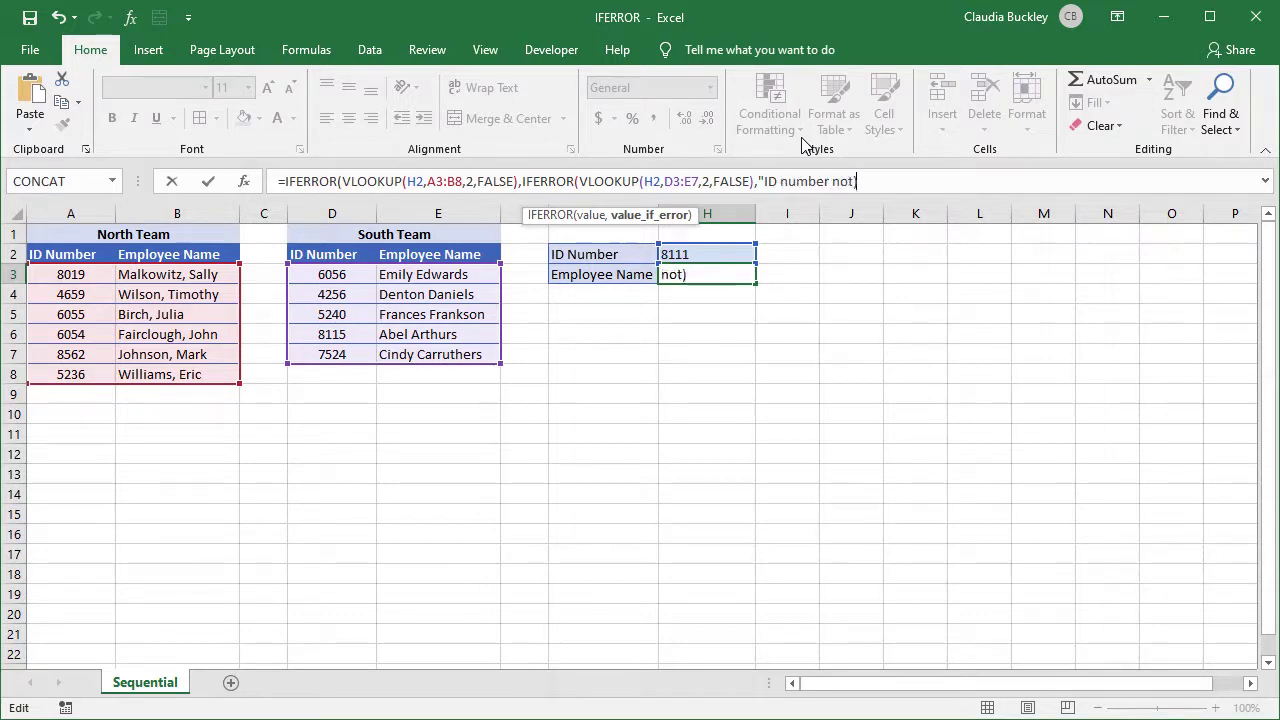
text(nd"))
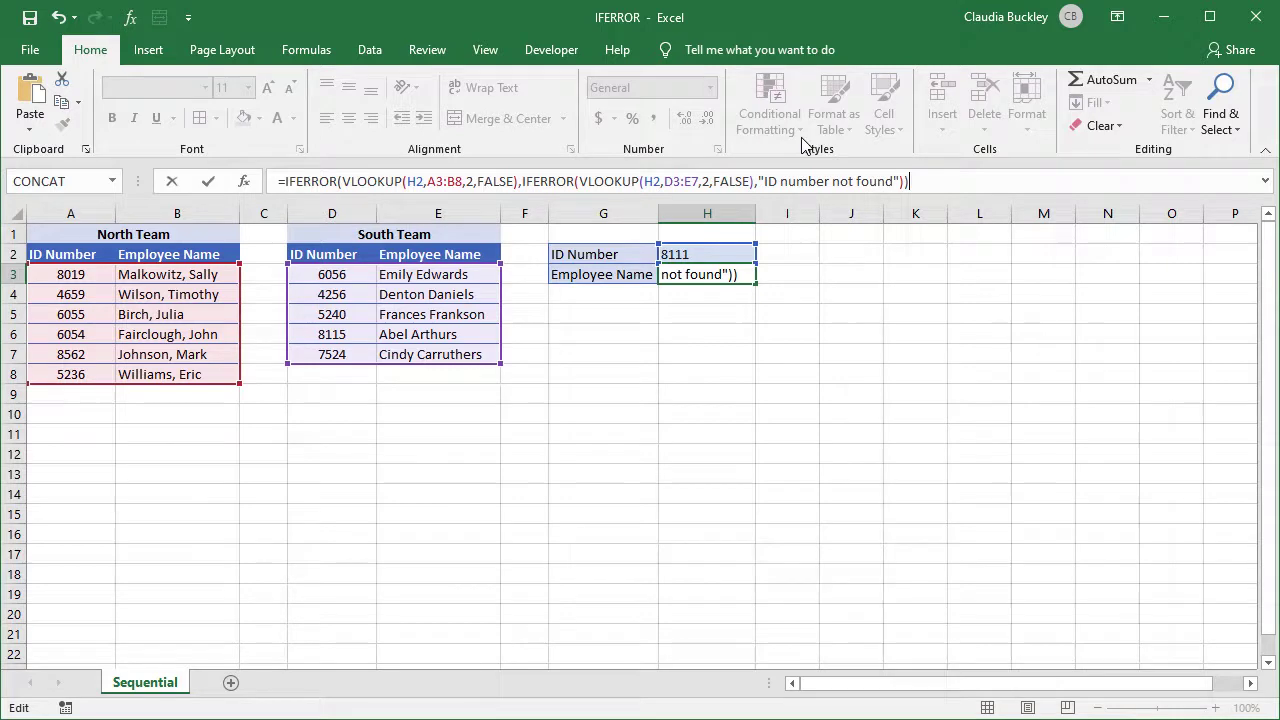
key(Return)
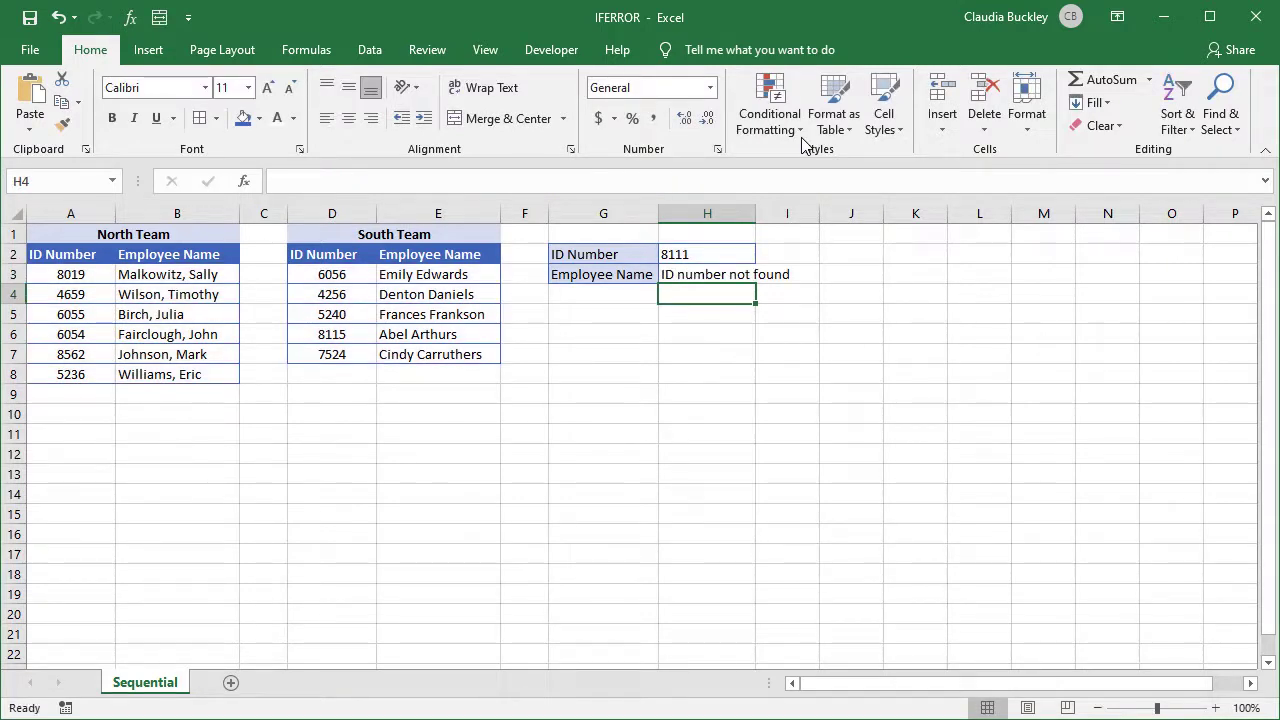